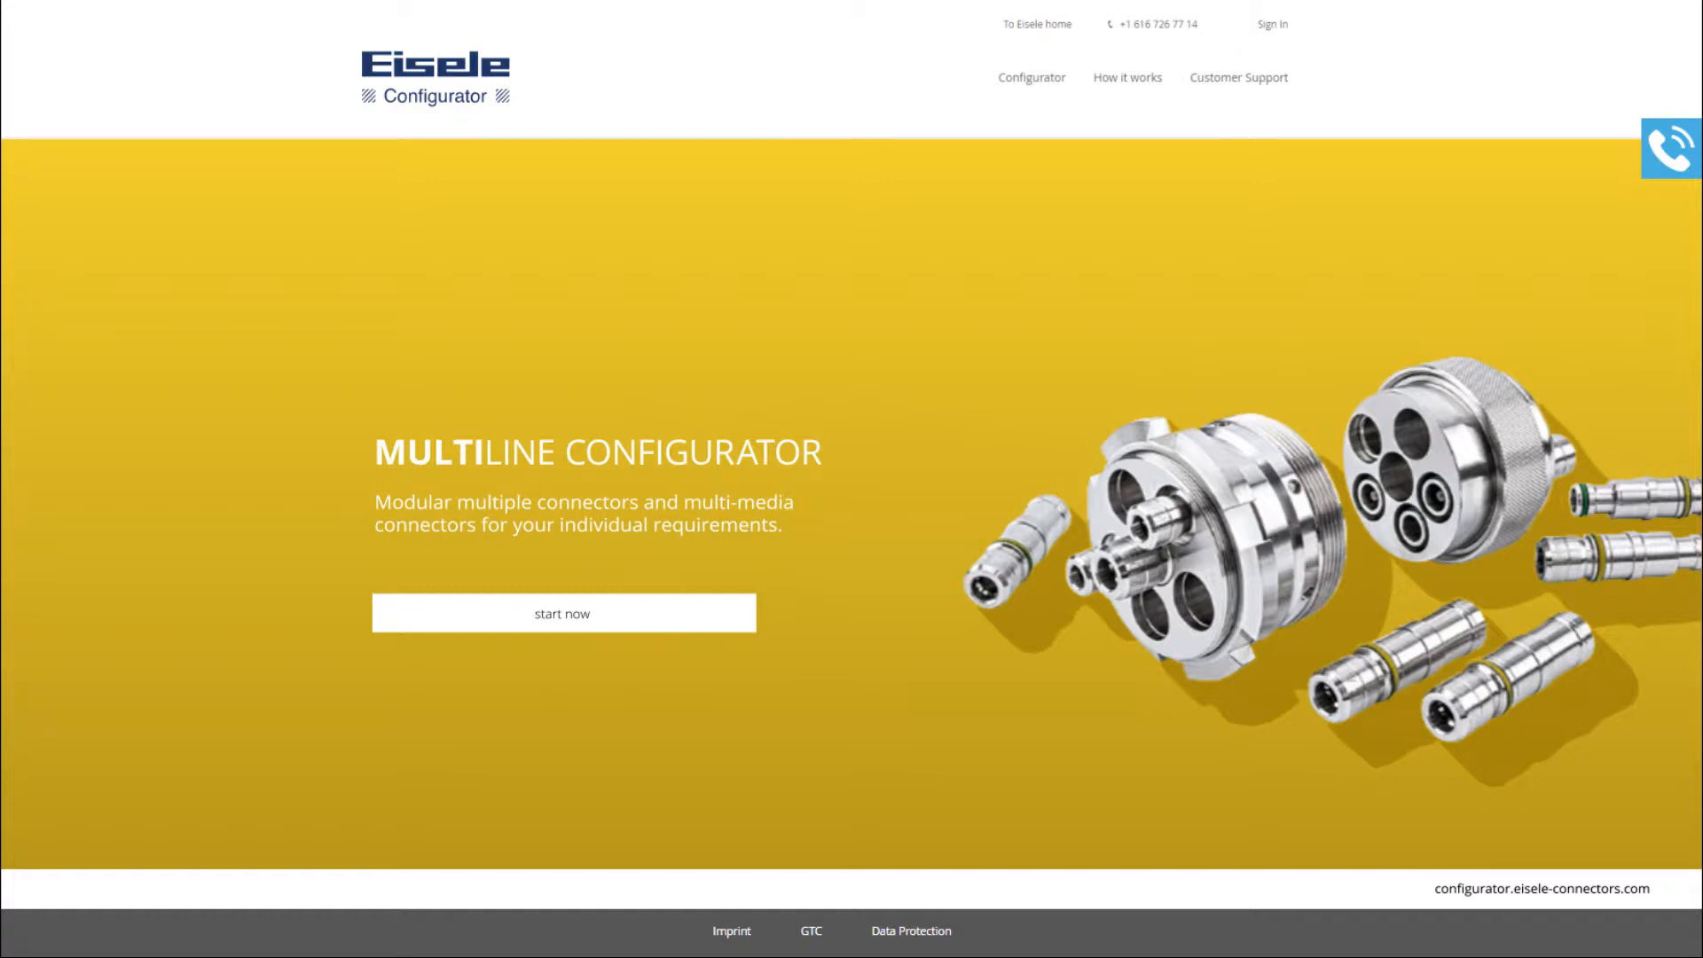
- Launch the Multiline configurator from the landing page
click(563, 613)
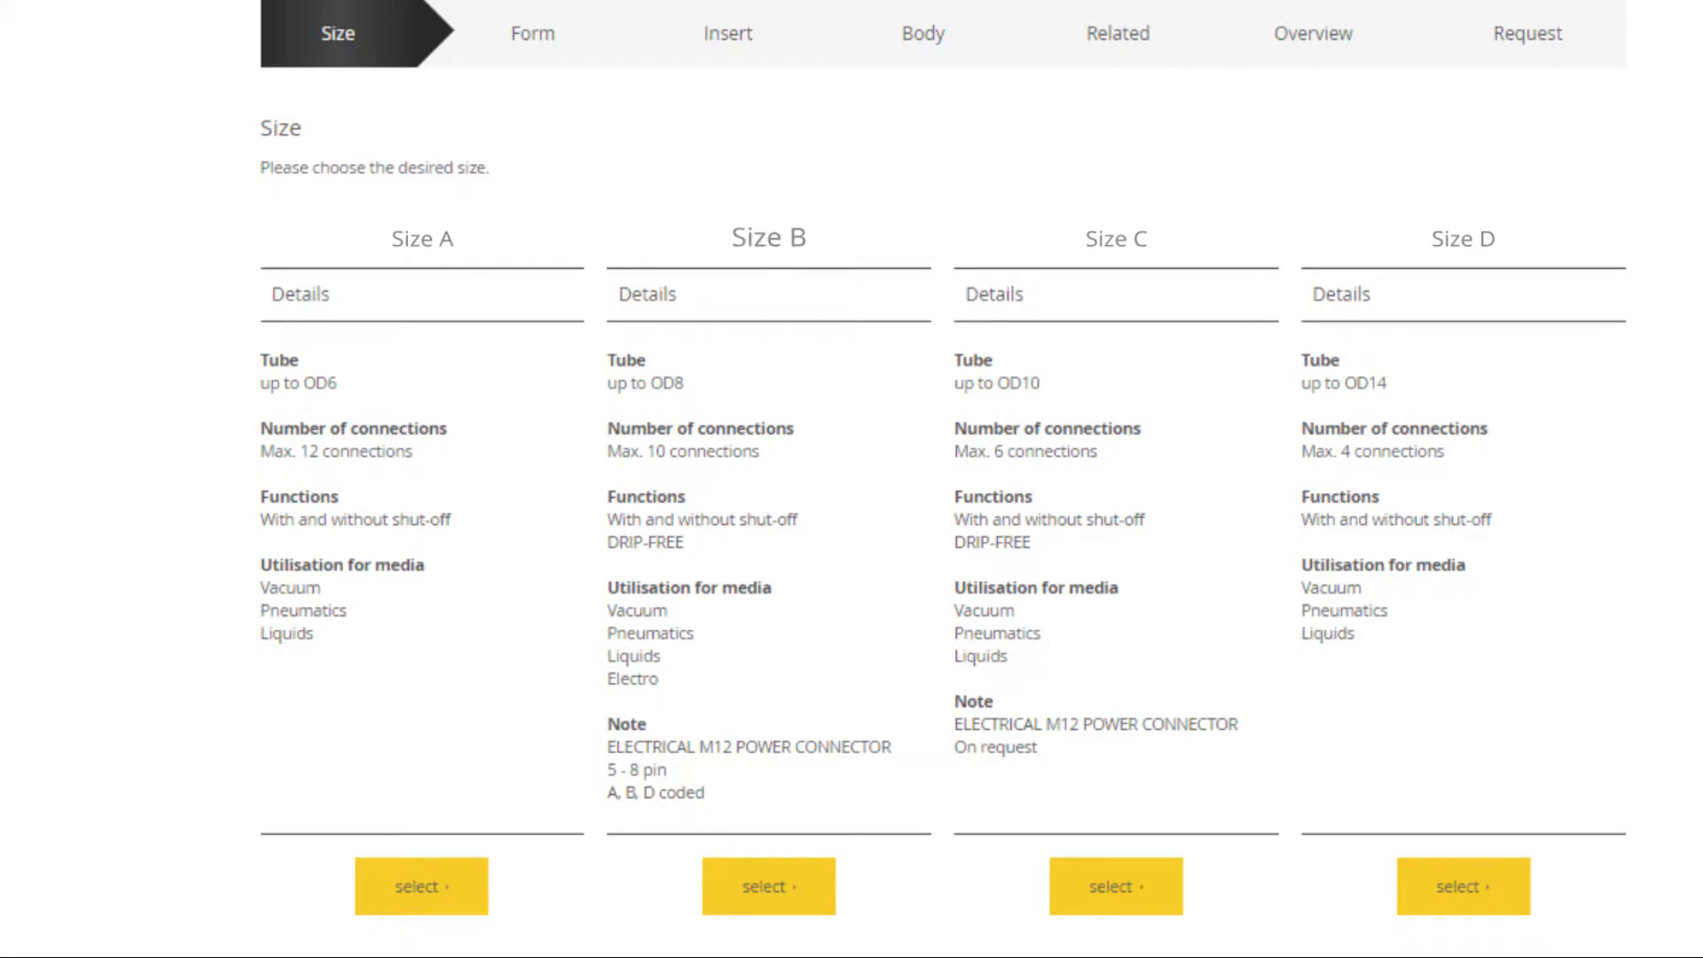
- Choose connector size B in the round-with-lever form, then begin adding an adaptive insert
click(798, 887)
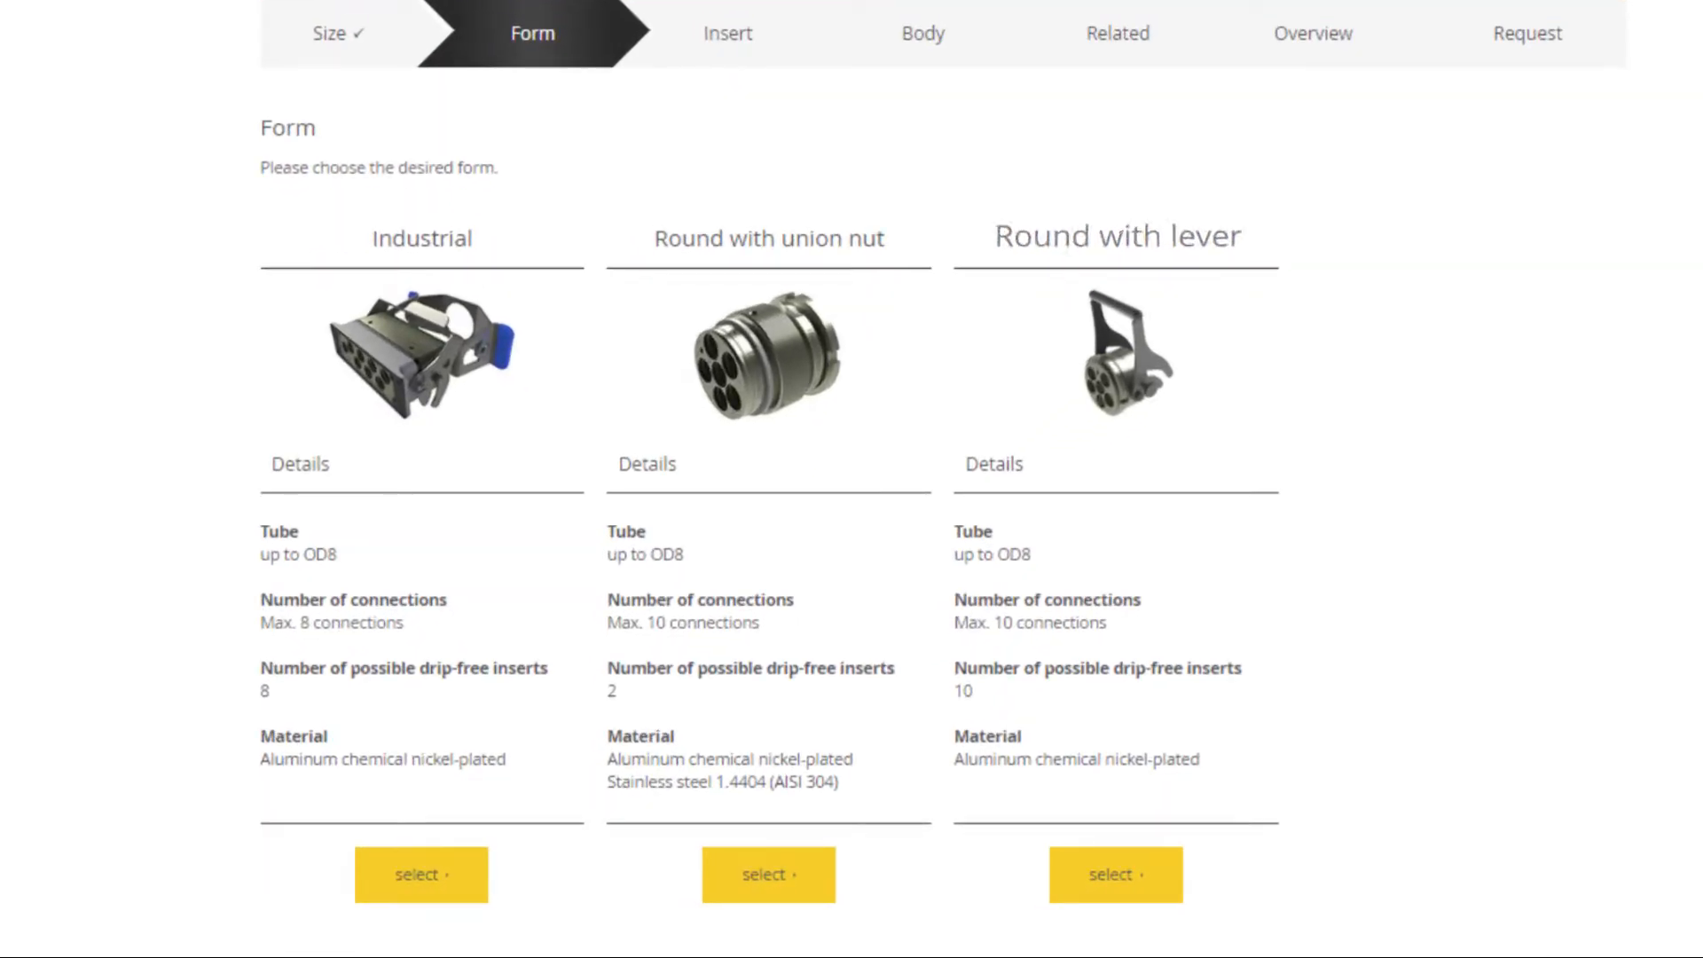
click(1128, 882)
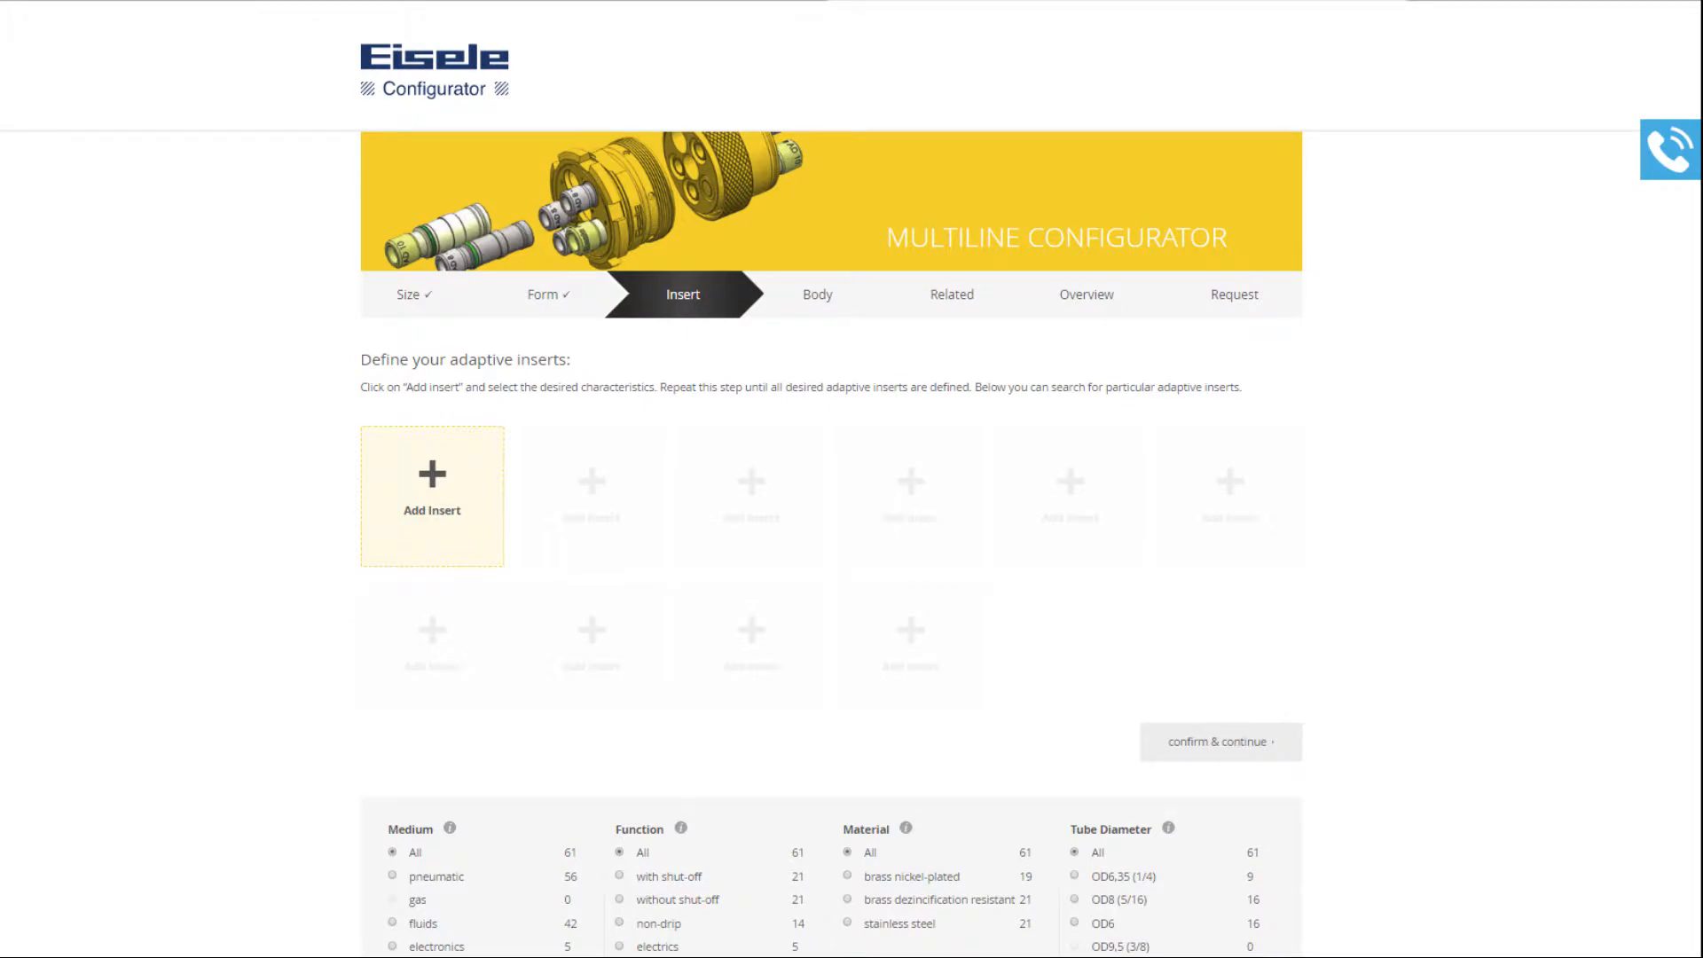
click(404, 519)
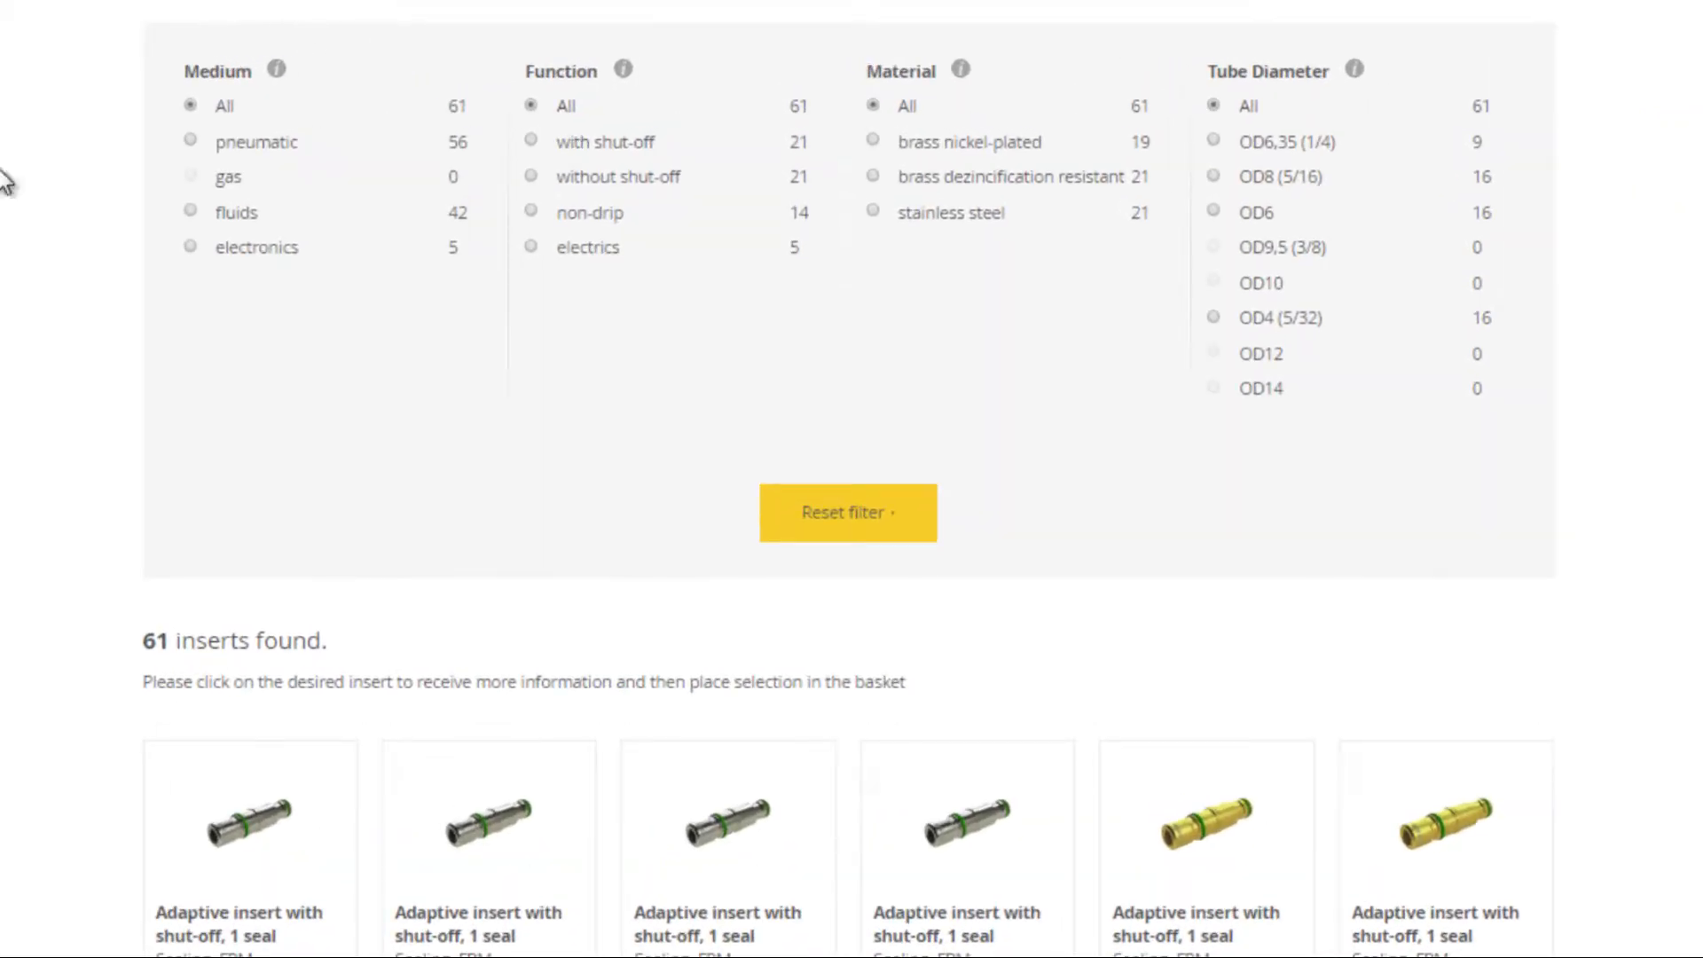
- Filter inserts to pneumatic, without shut-off, brass nickel-plated, OD4 (5/32)
click(194, 144)
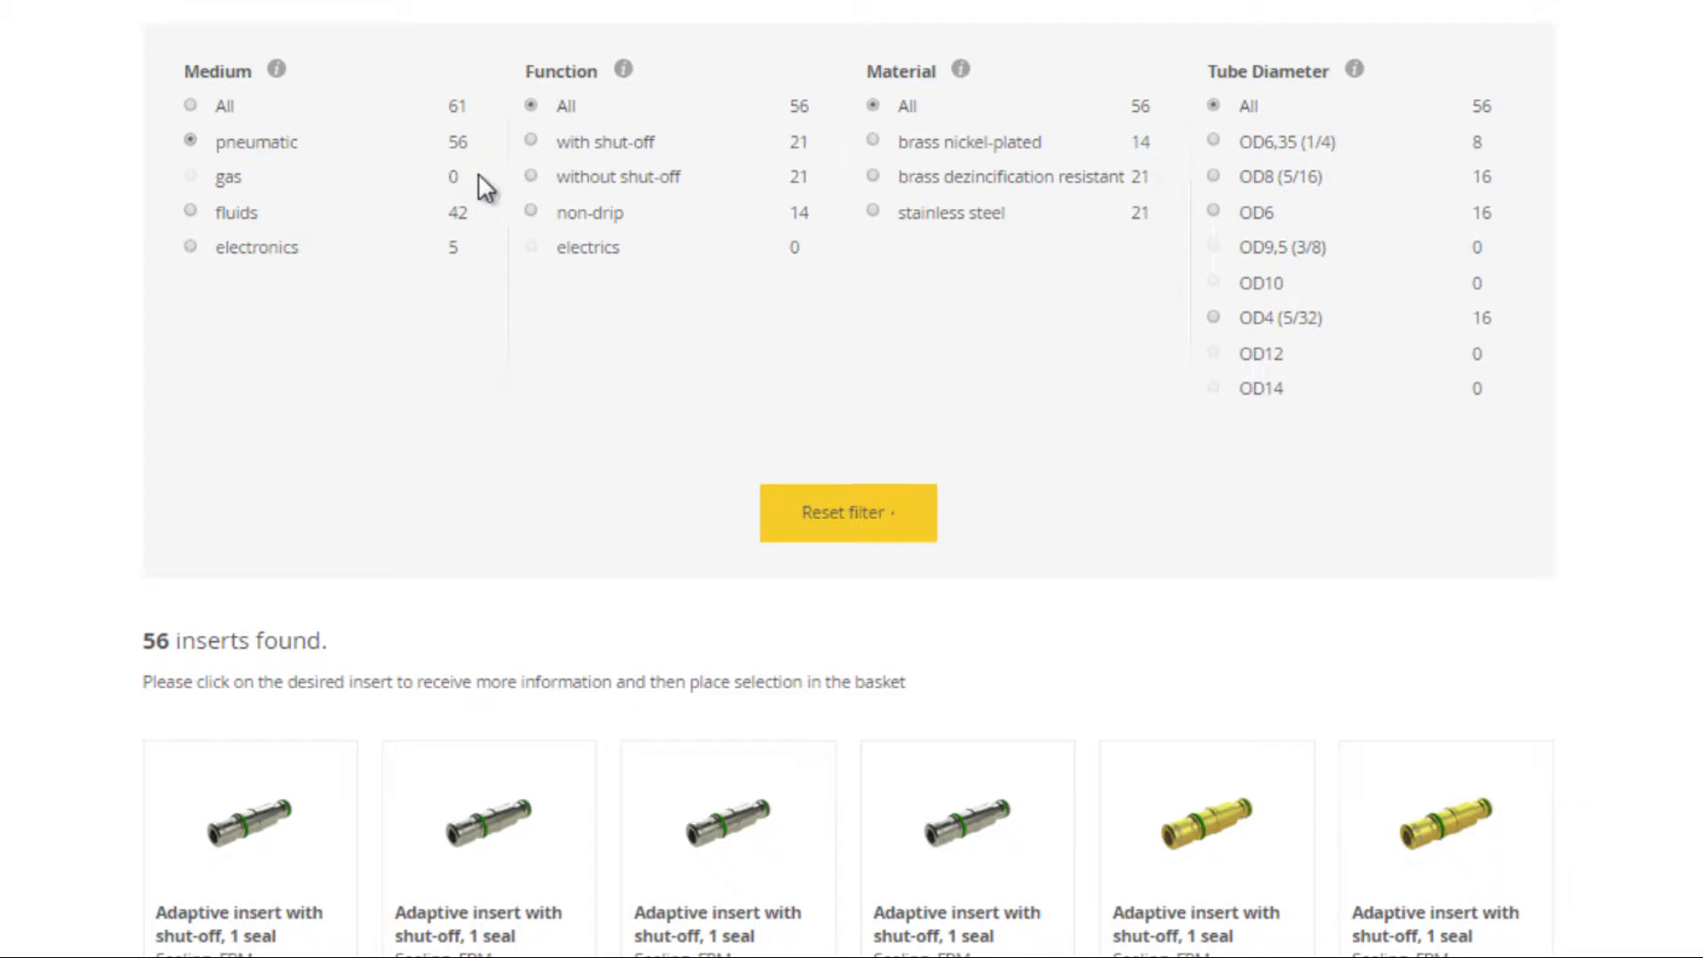
click(531, 176)
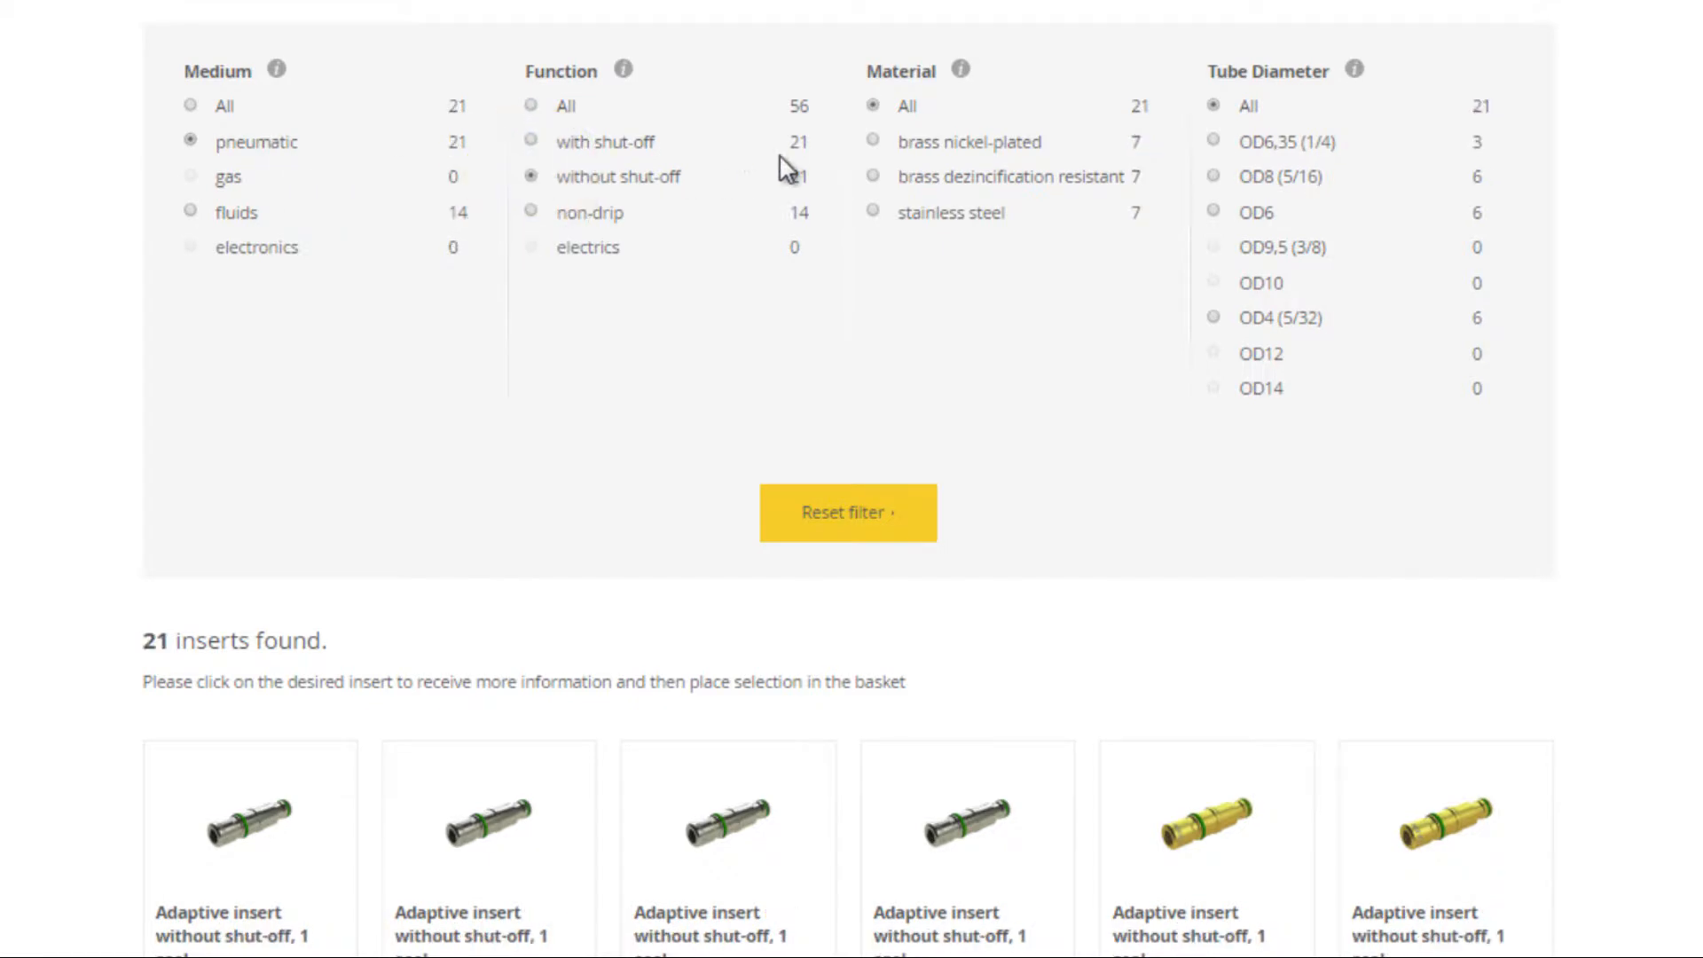
click(873, 140)
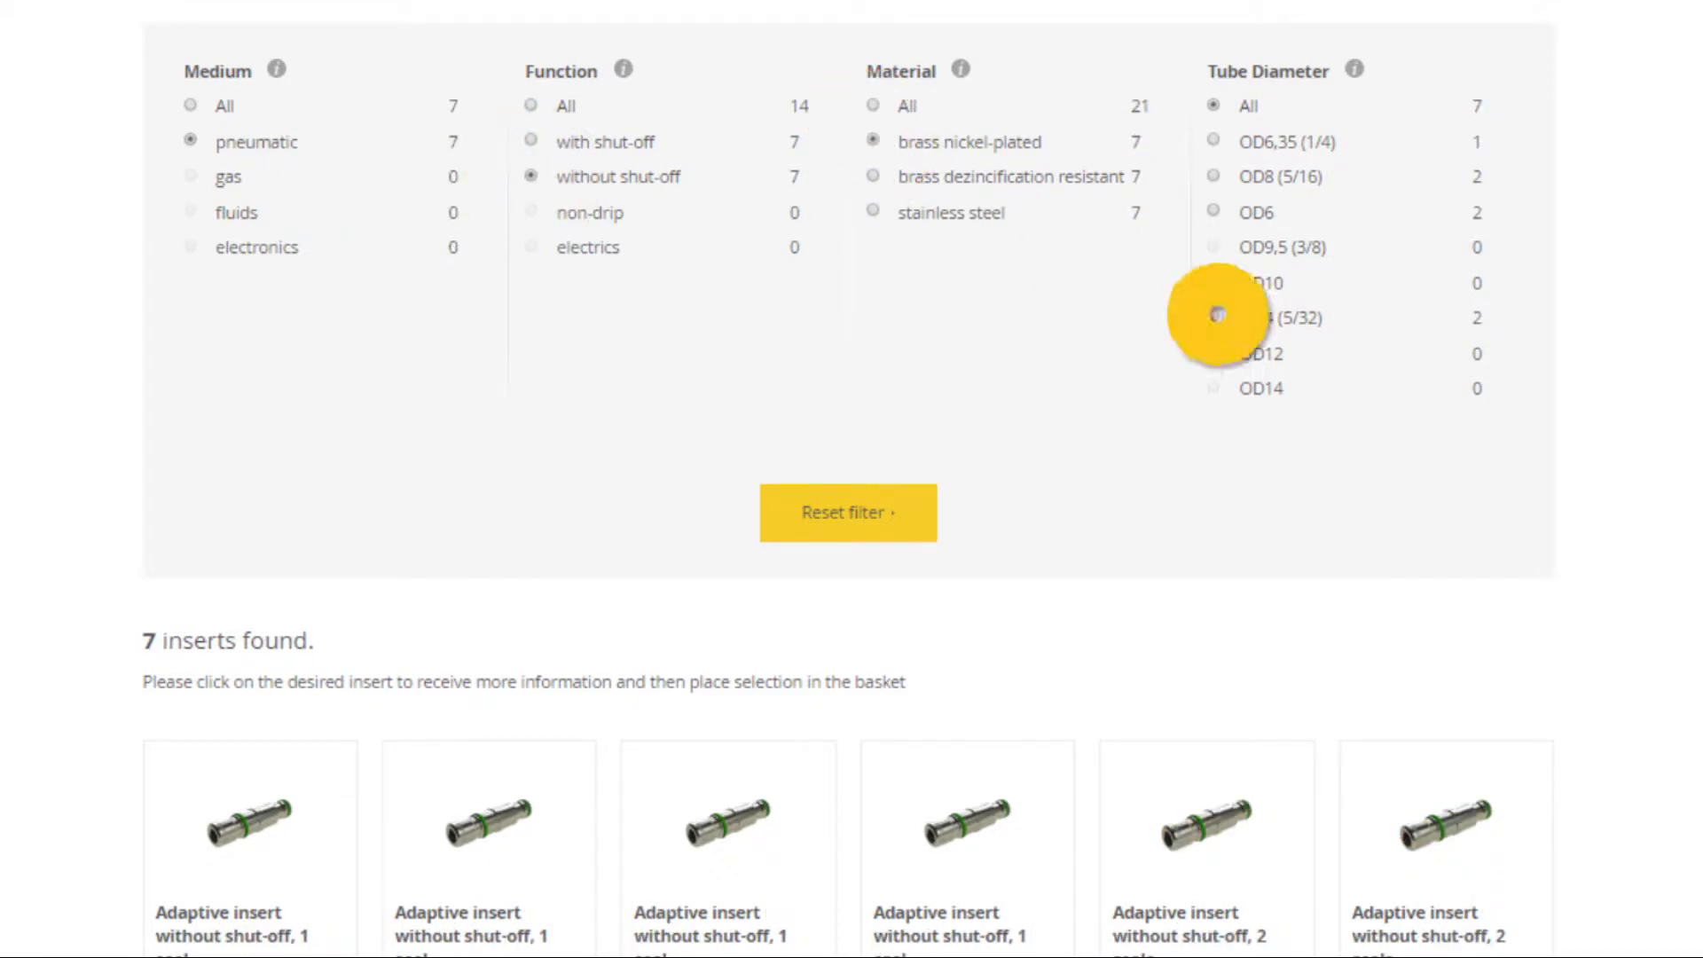
click(1214, 318)
scroll(1213, 331, down, 3)
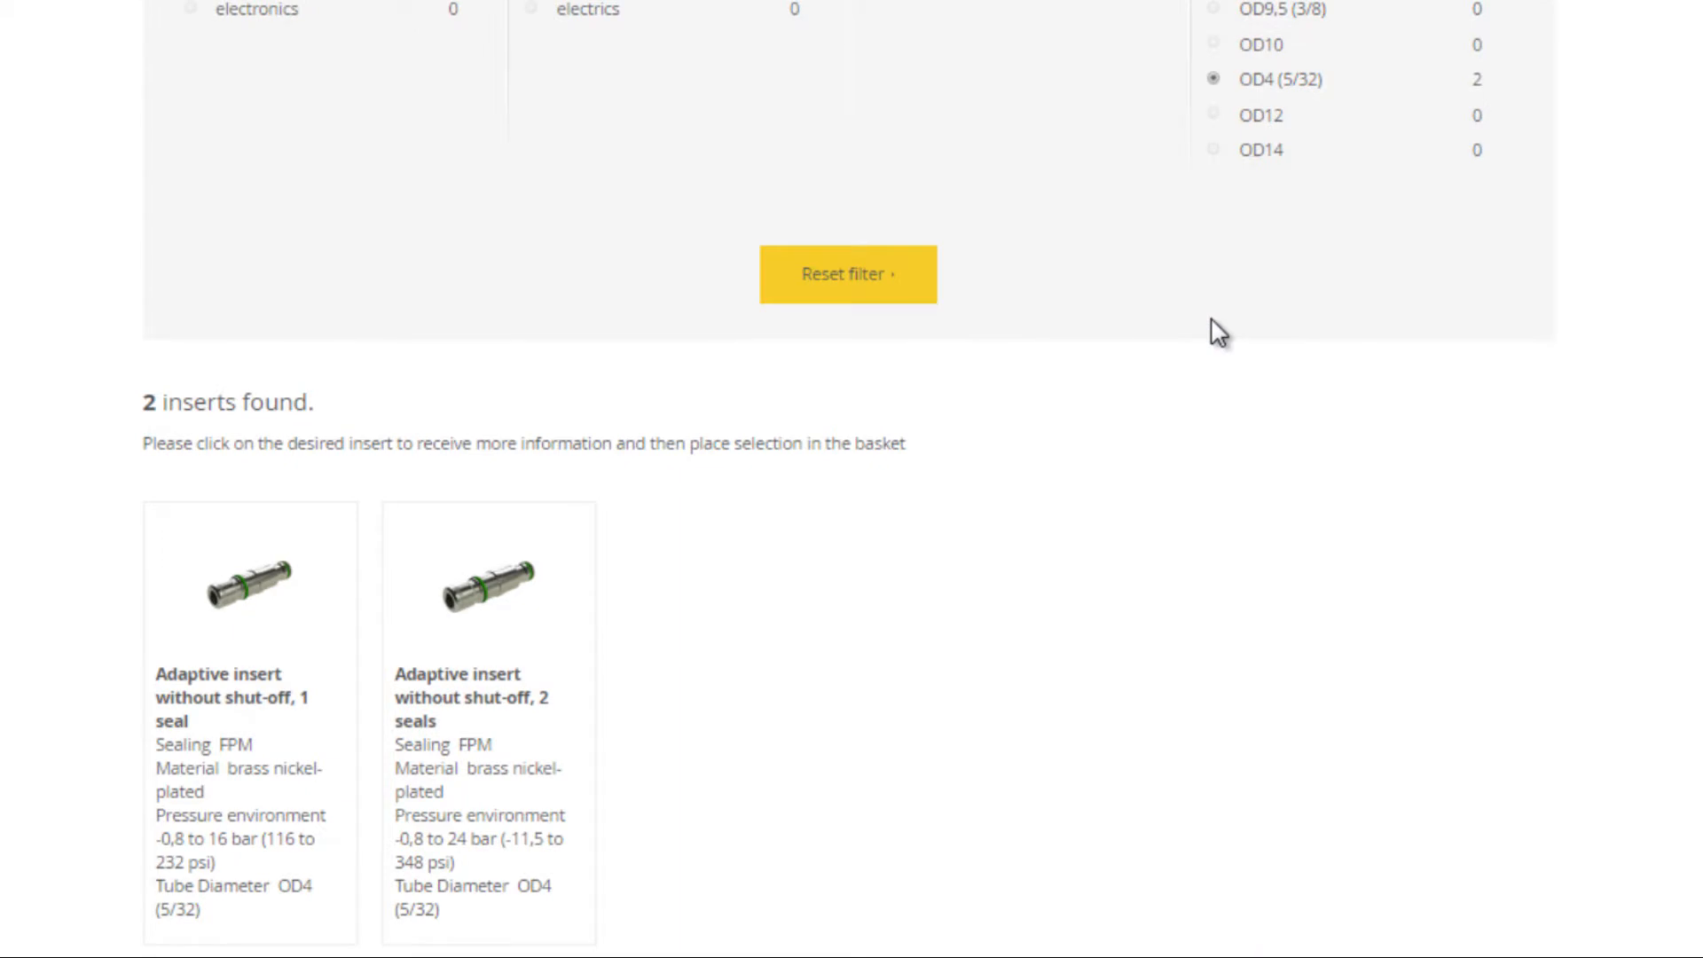
- Add one 2-seal insert, quantity 1, to the connector
click(494, 734)
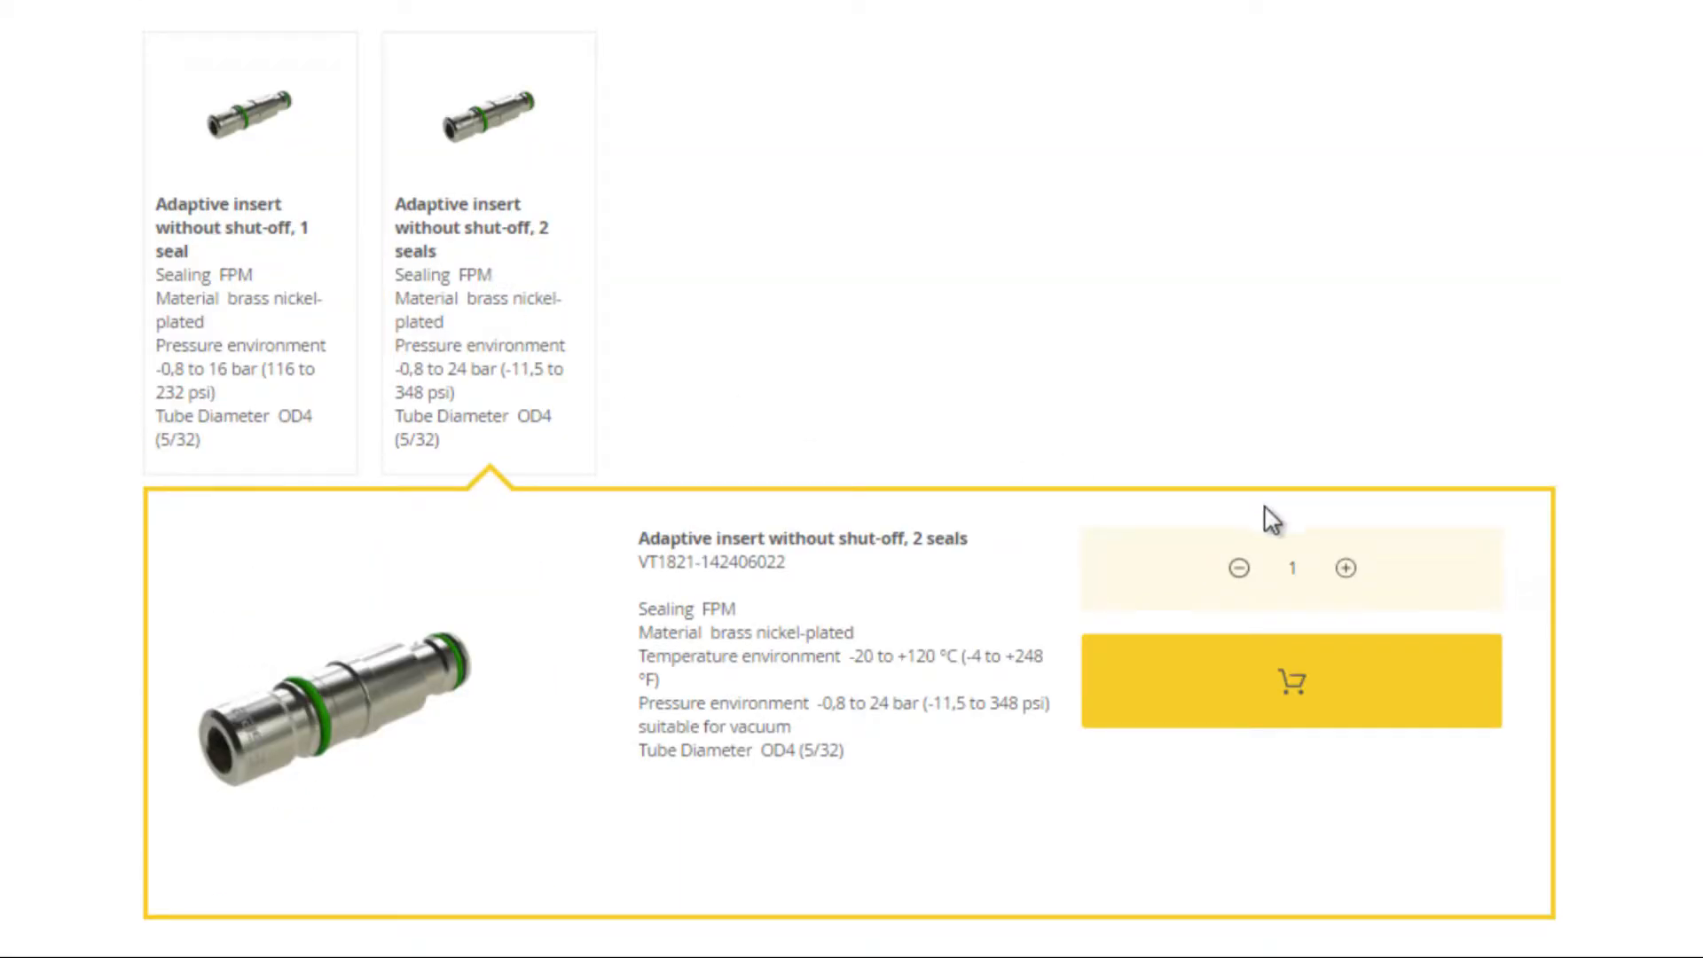
click(1346, 569)
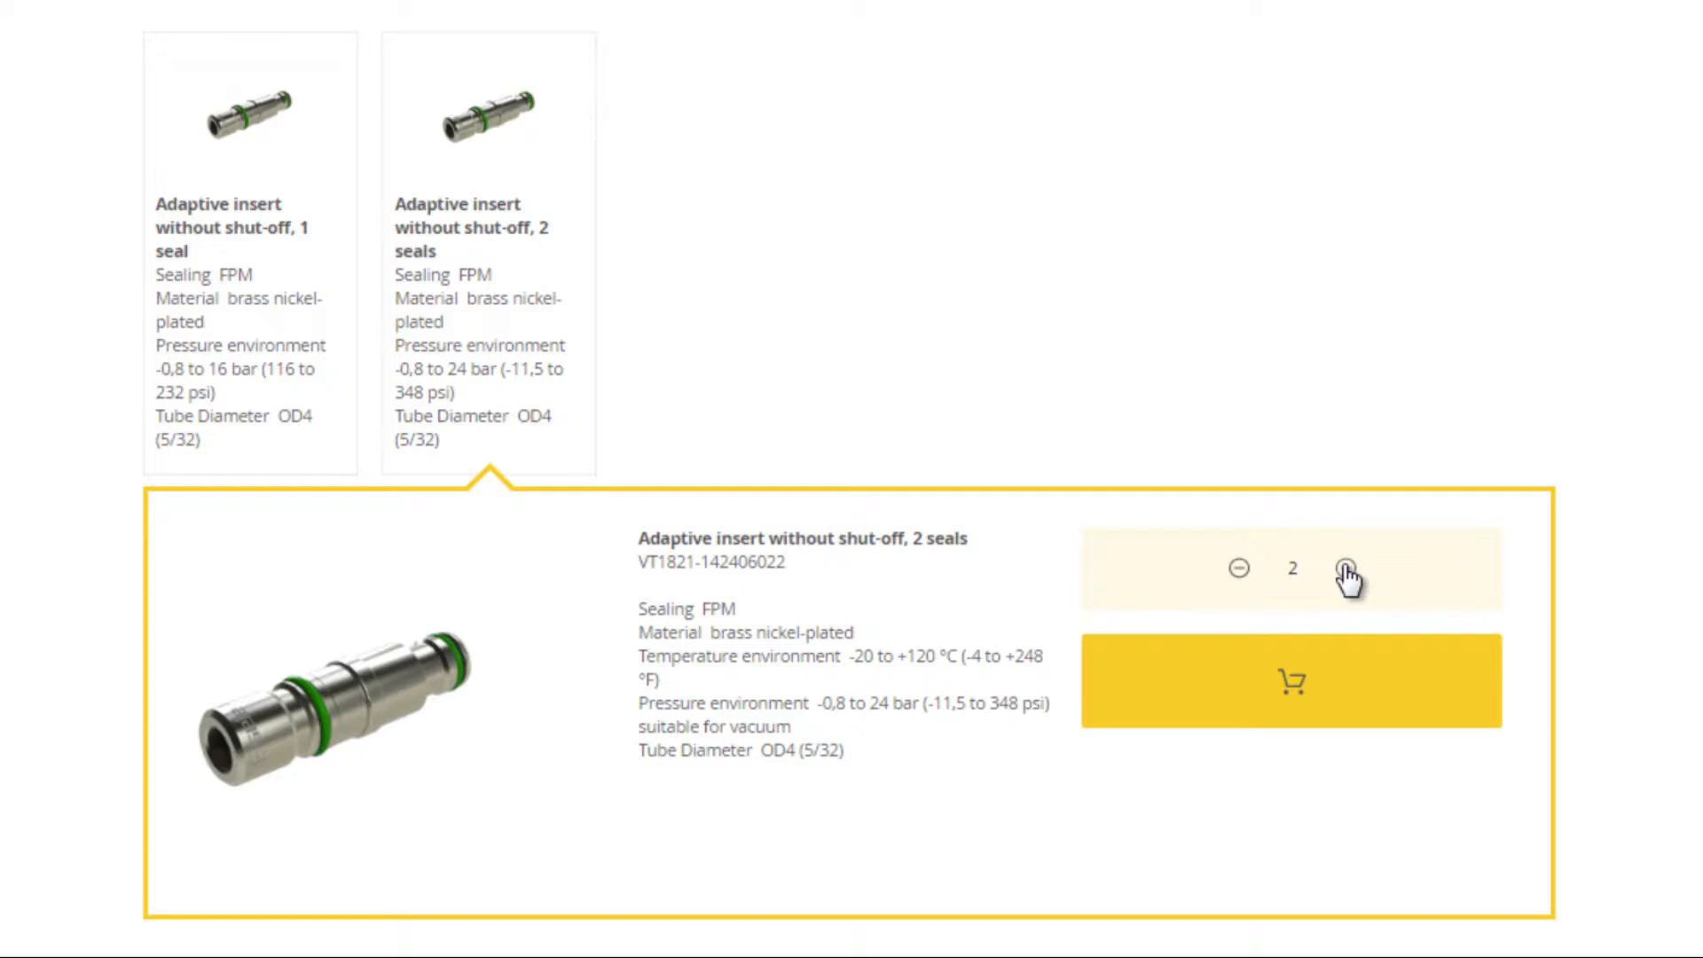
click(1239, 570)
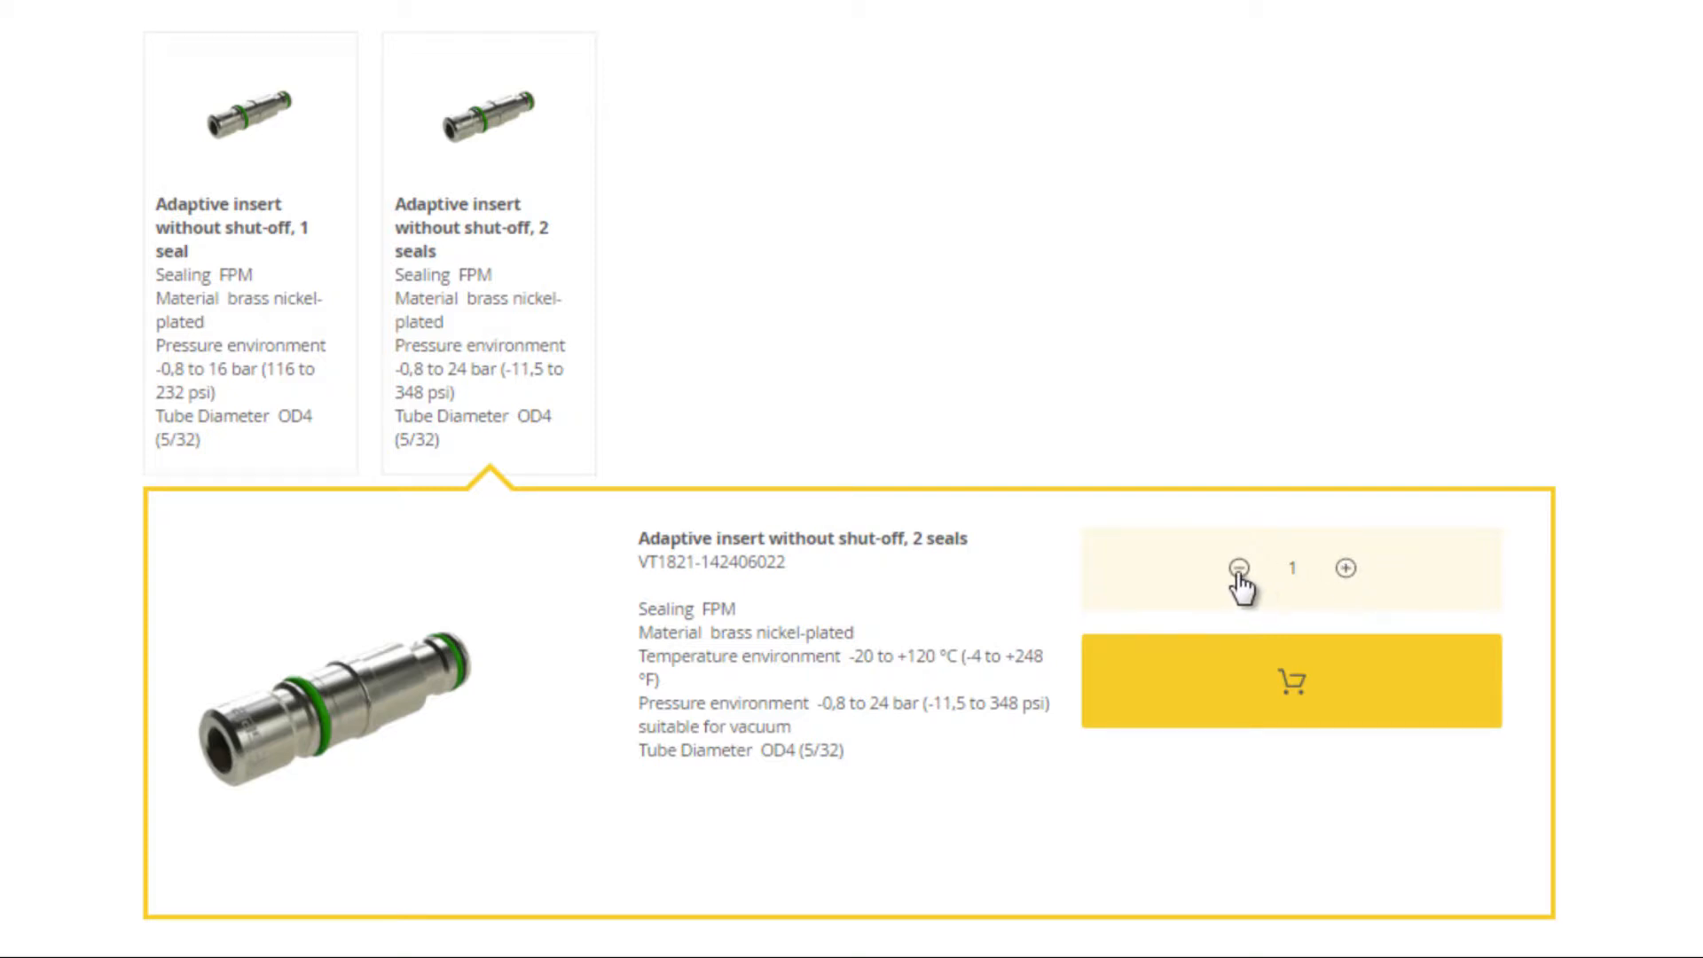
click(1285, 679)
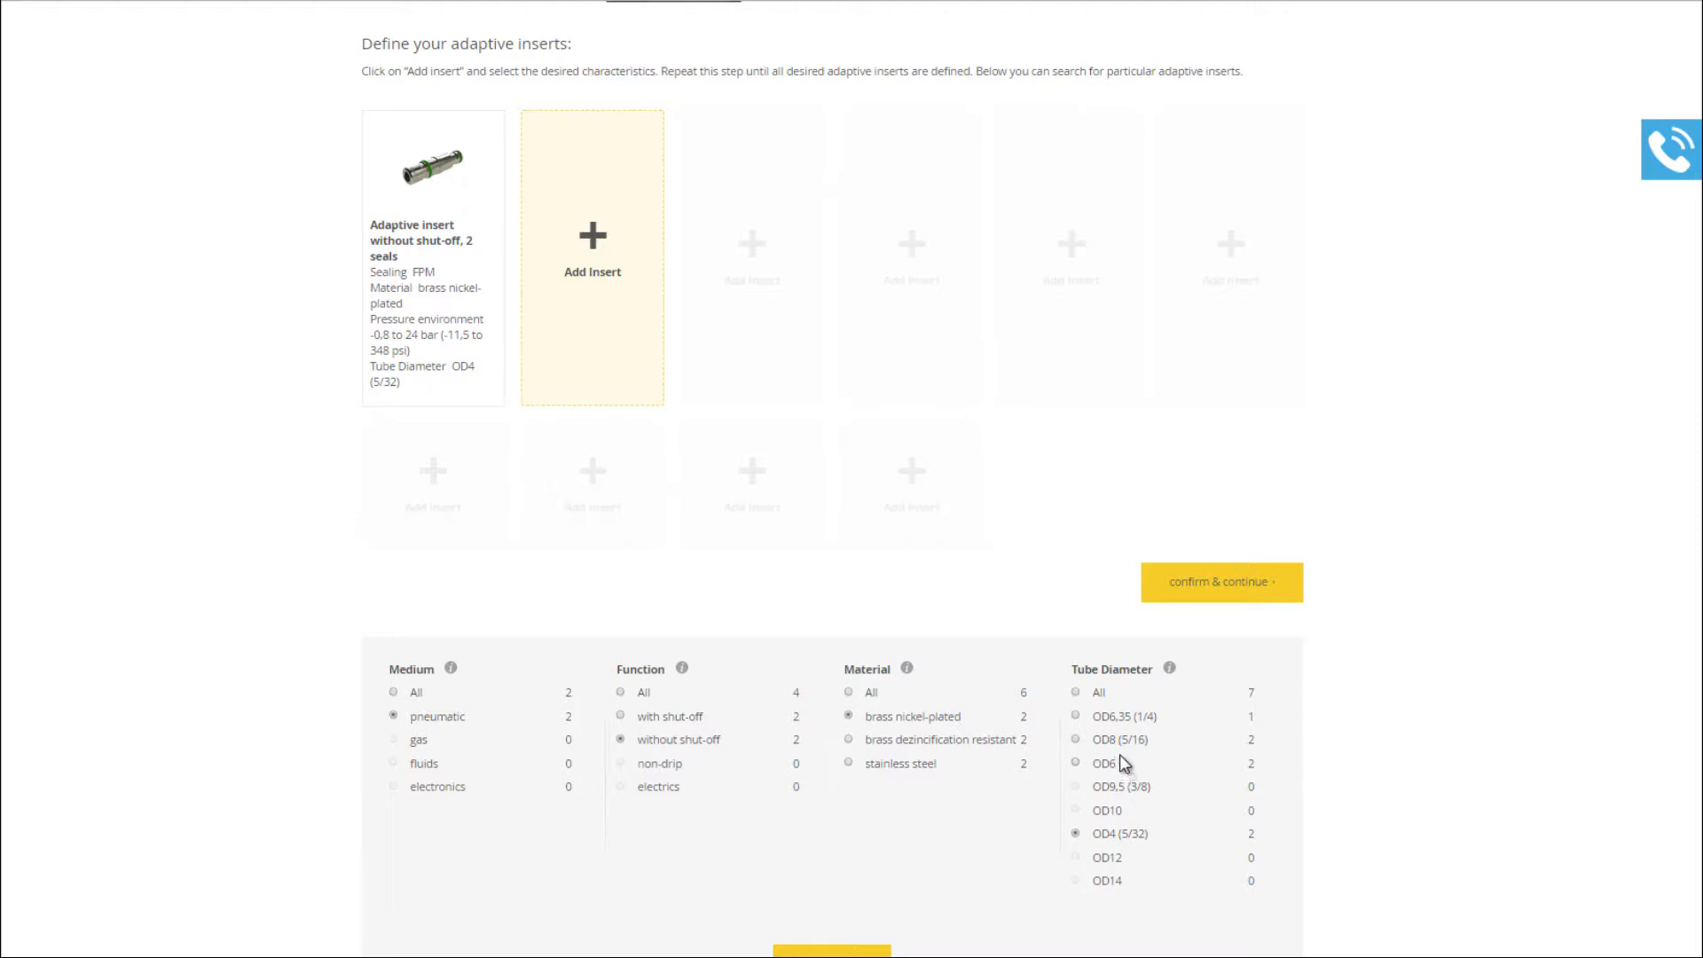
- Confirm the six chosen inserts and advance to the Body step
mouse_move(438, 315)
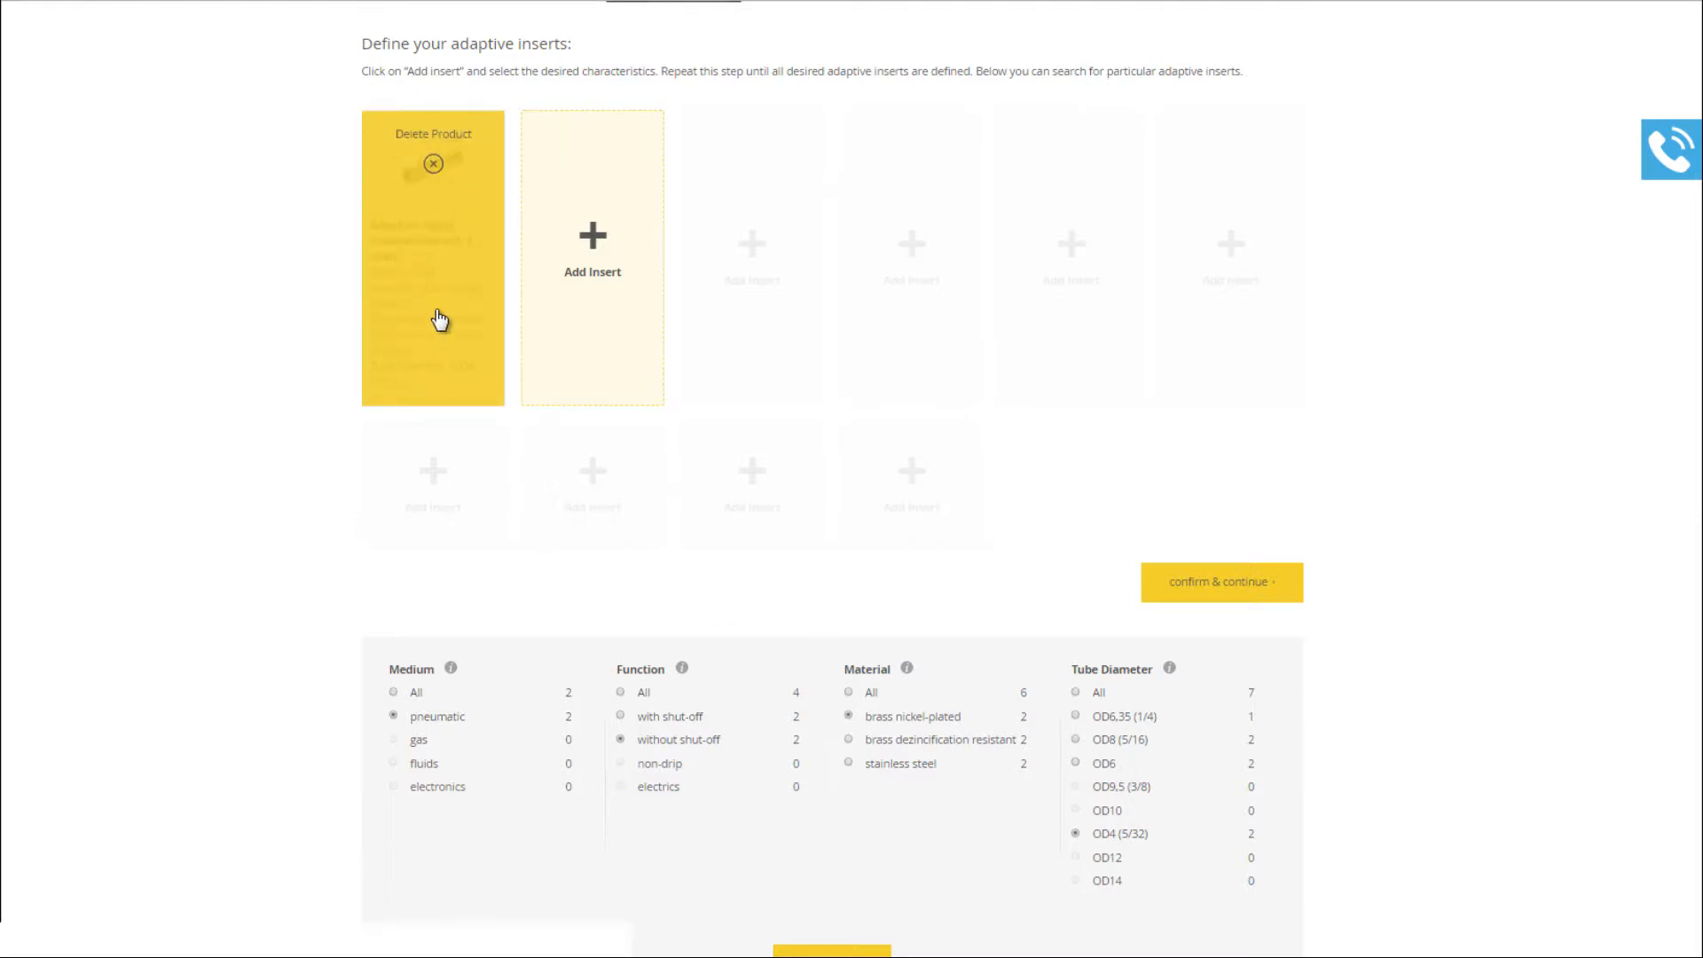
click(1216, 582)
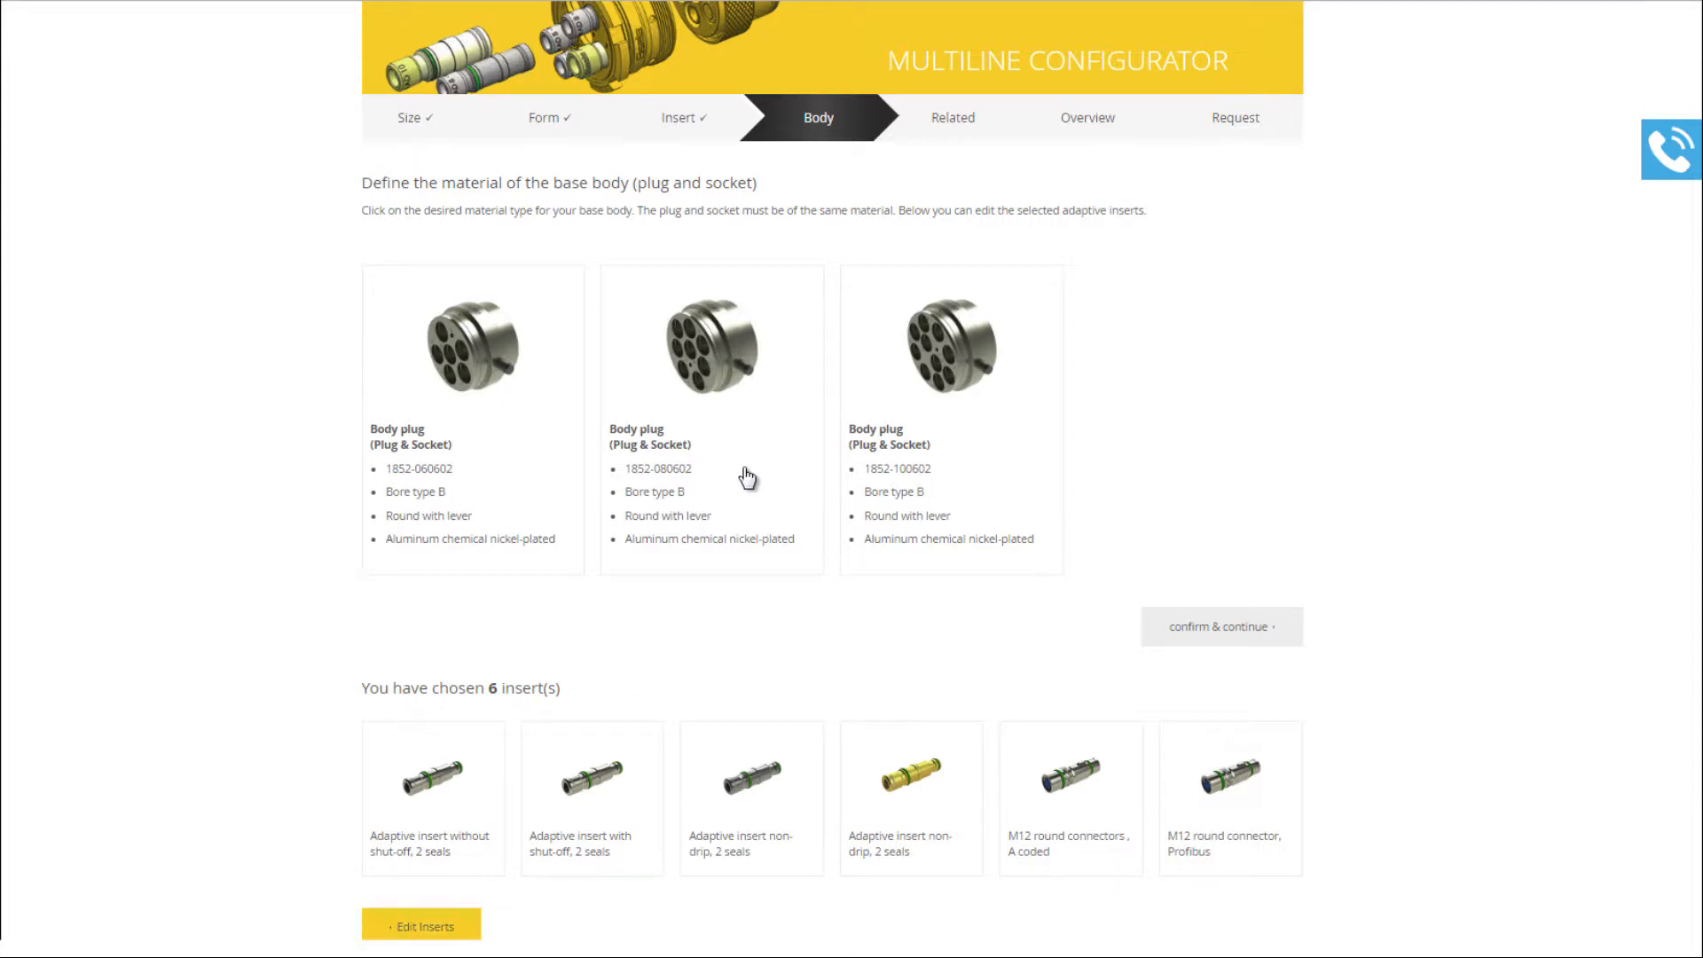
click(487, 476)
scroll(487, 476, down, 2)
click(1186, 502)
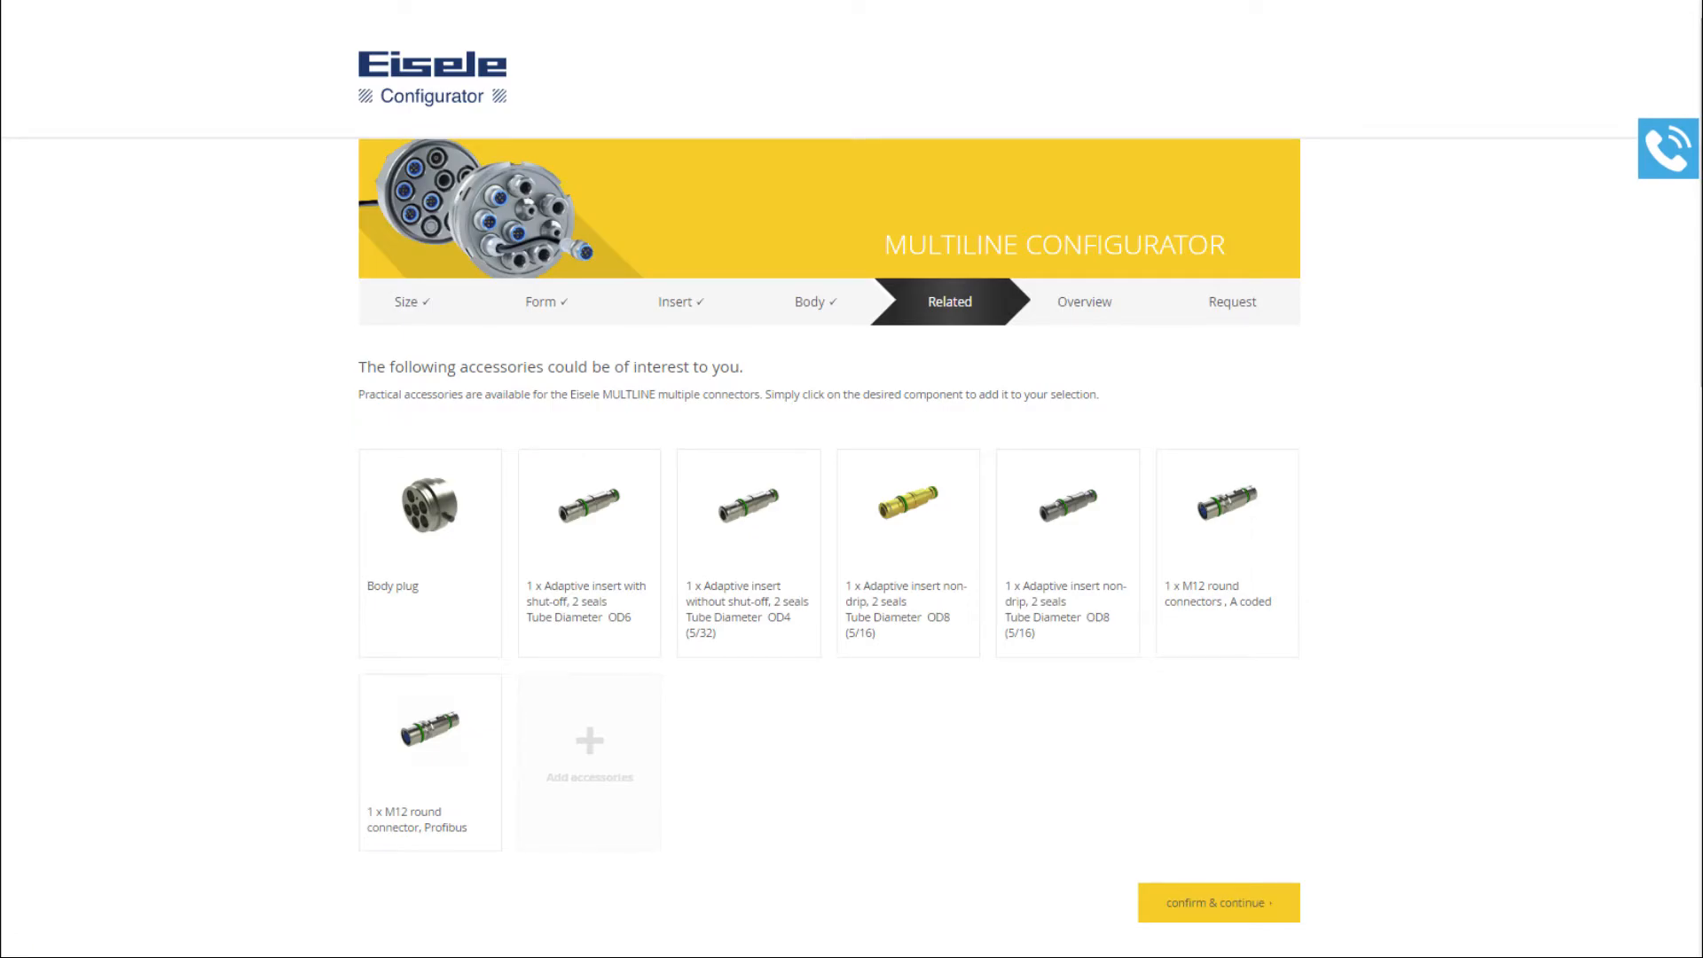
scroll(828, 479, down, 10)
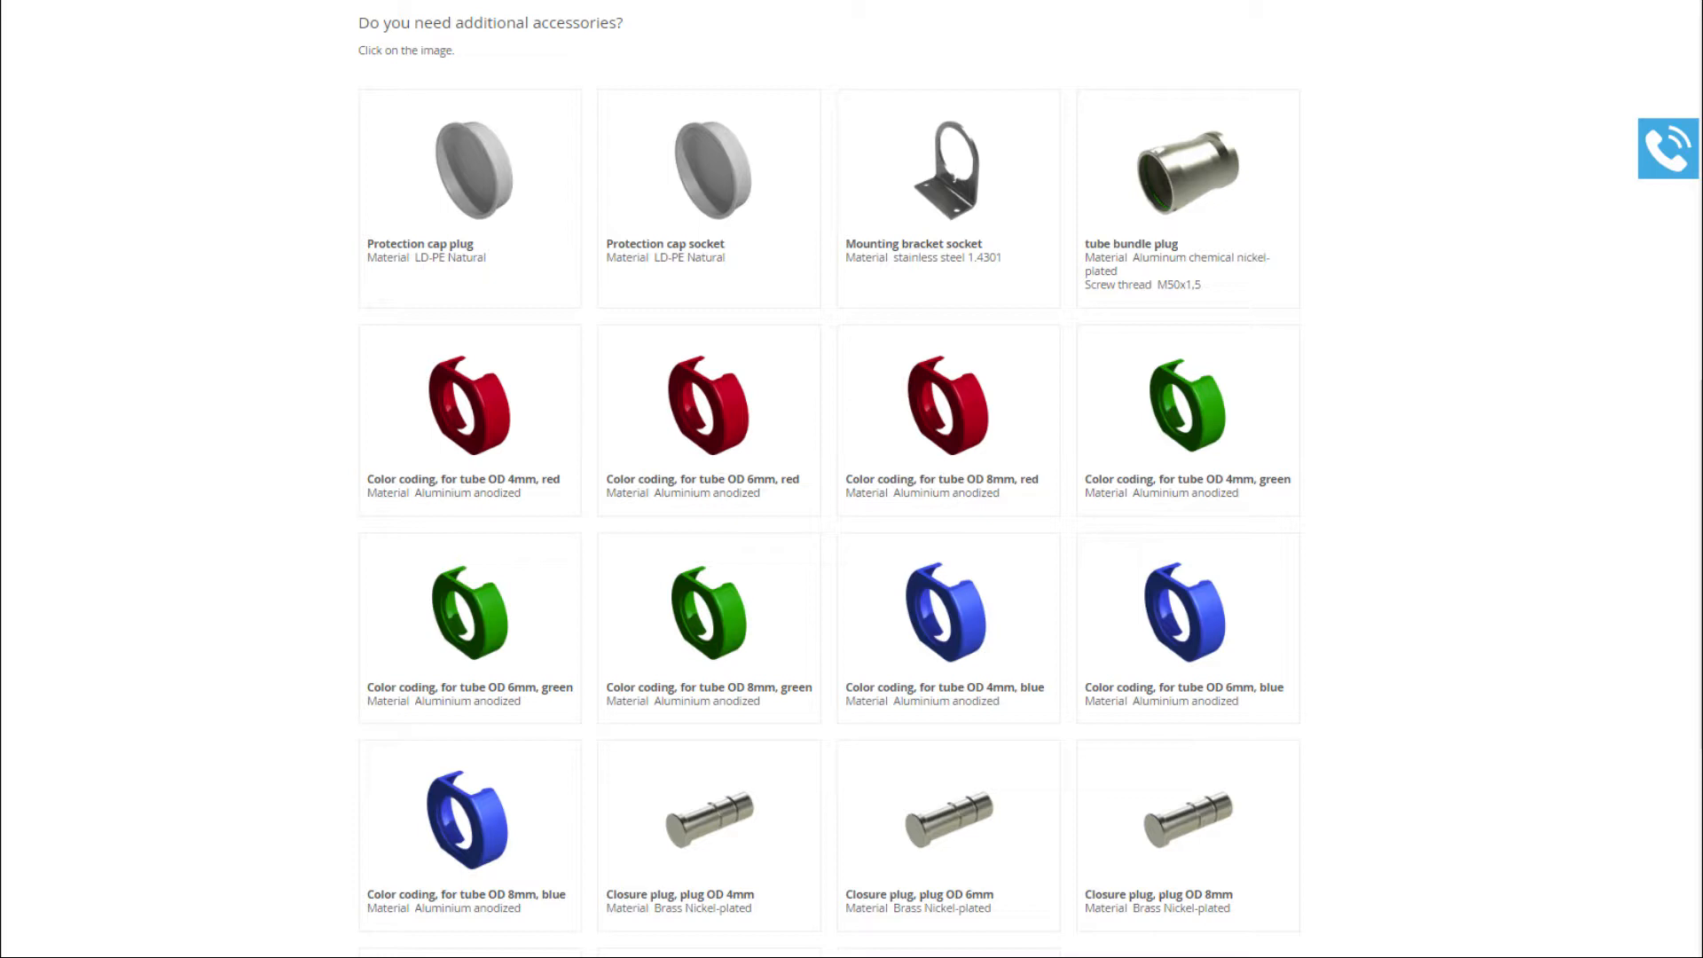
scroll(1076, 324, up, 10)
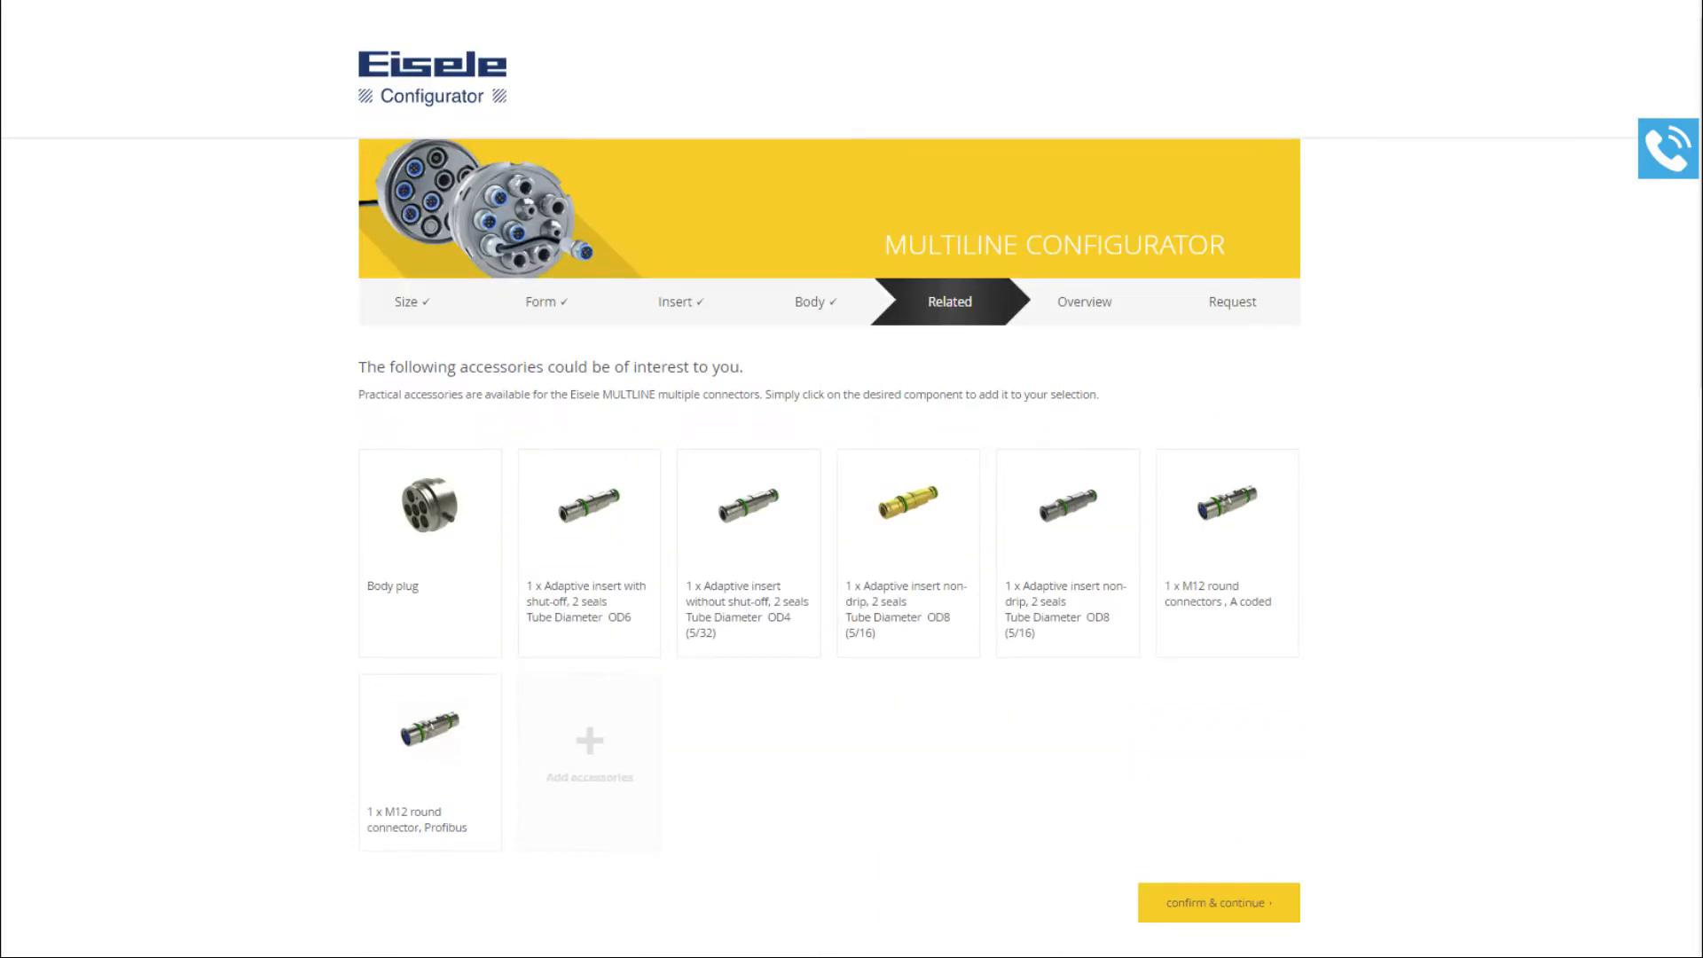
click(812, 306)
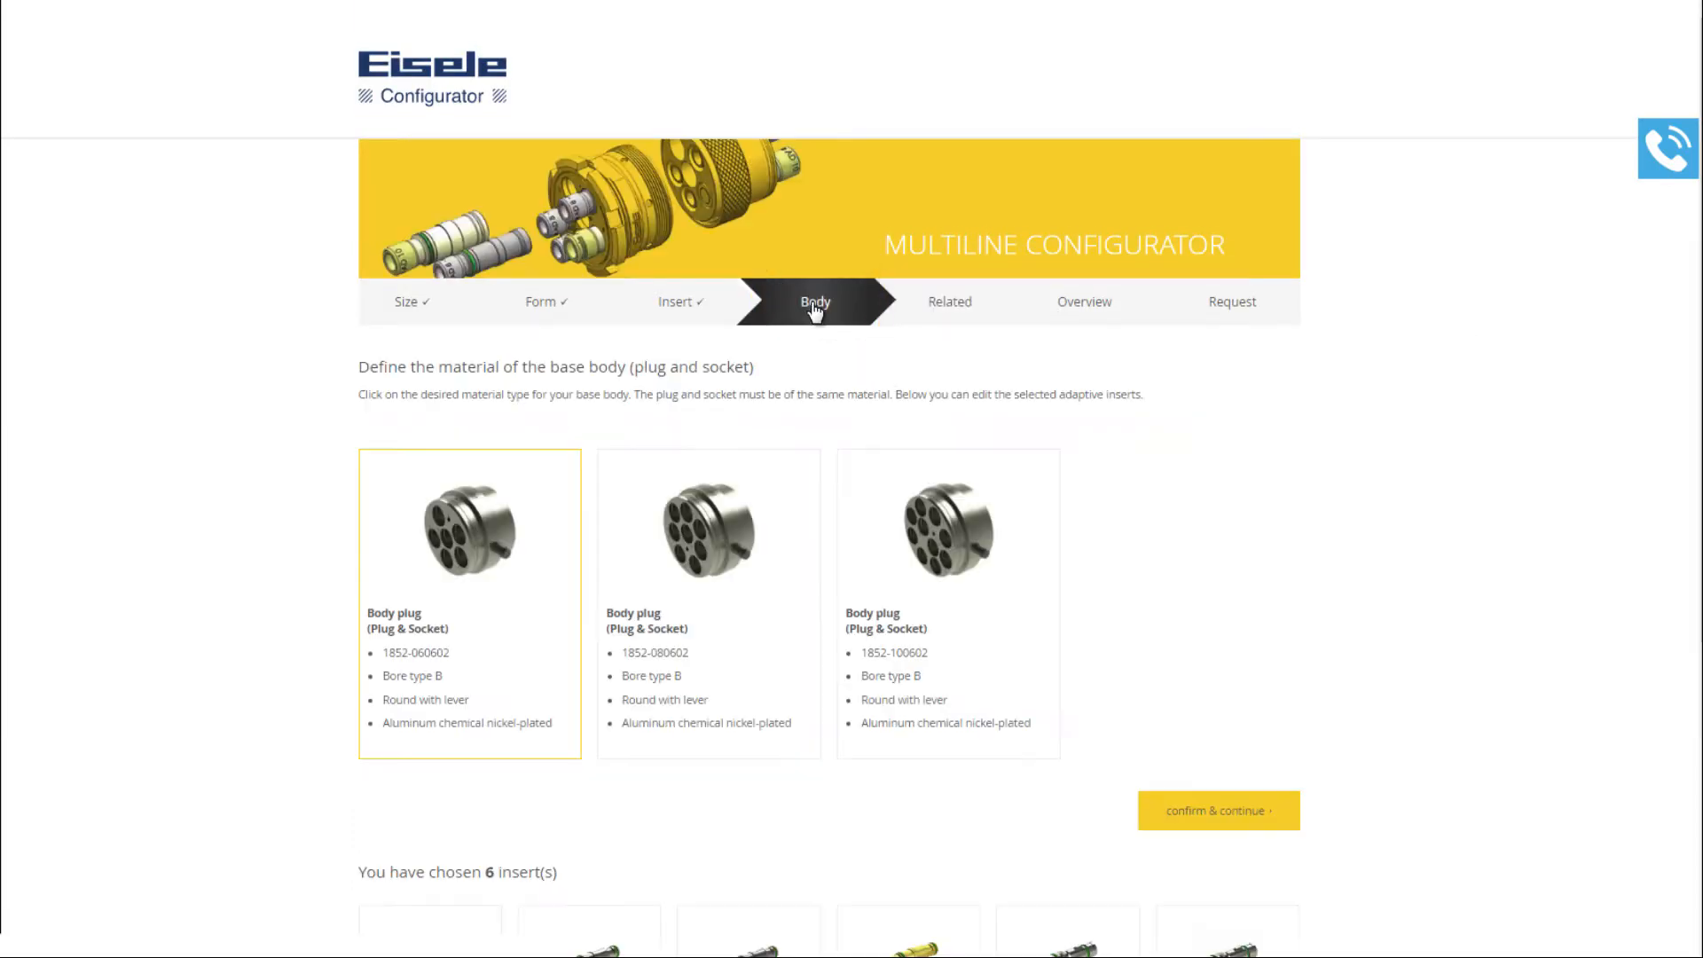
click(681, 306)
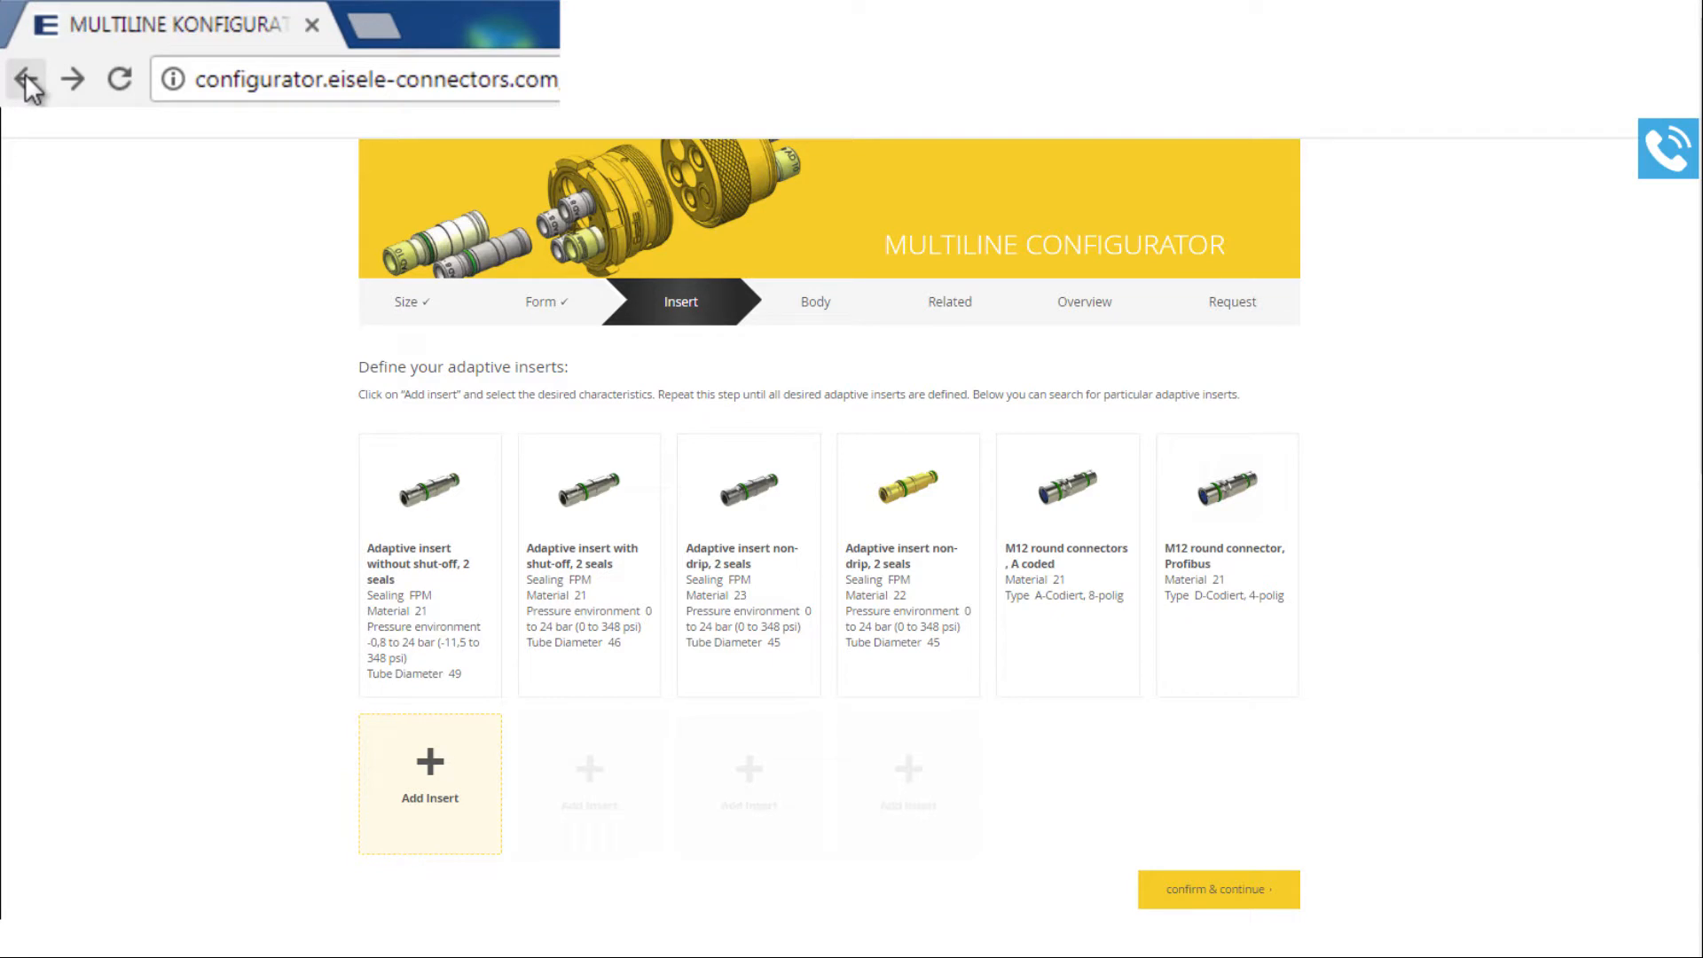
click(28, 81)
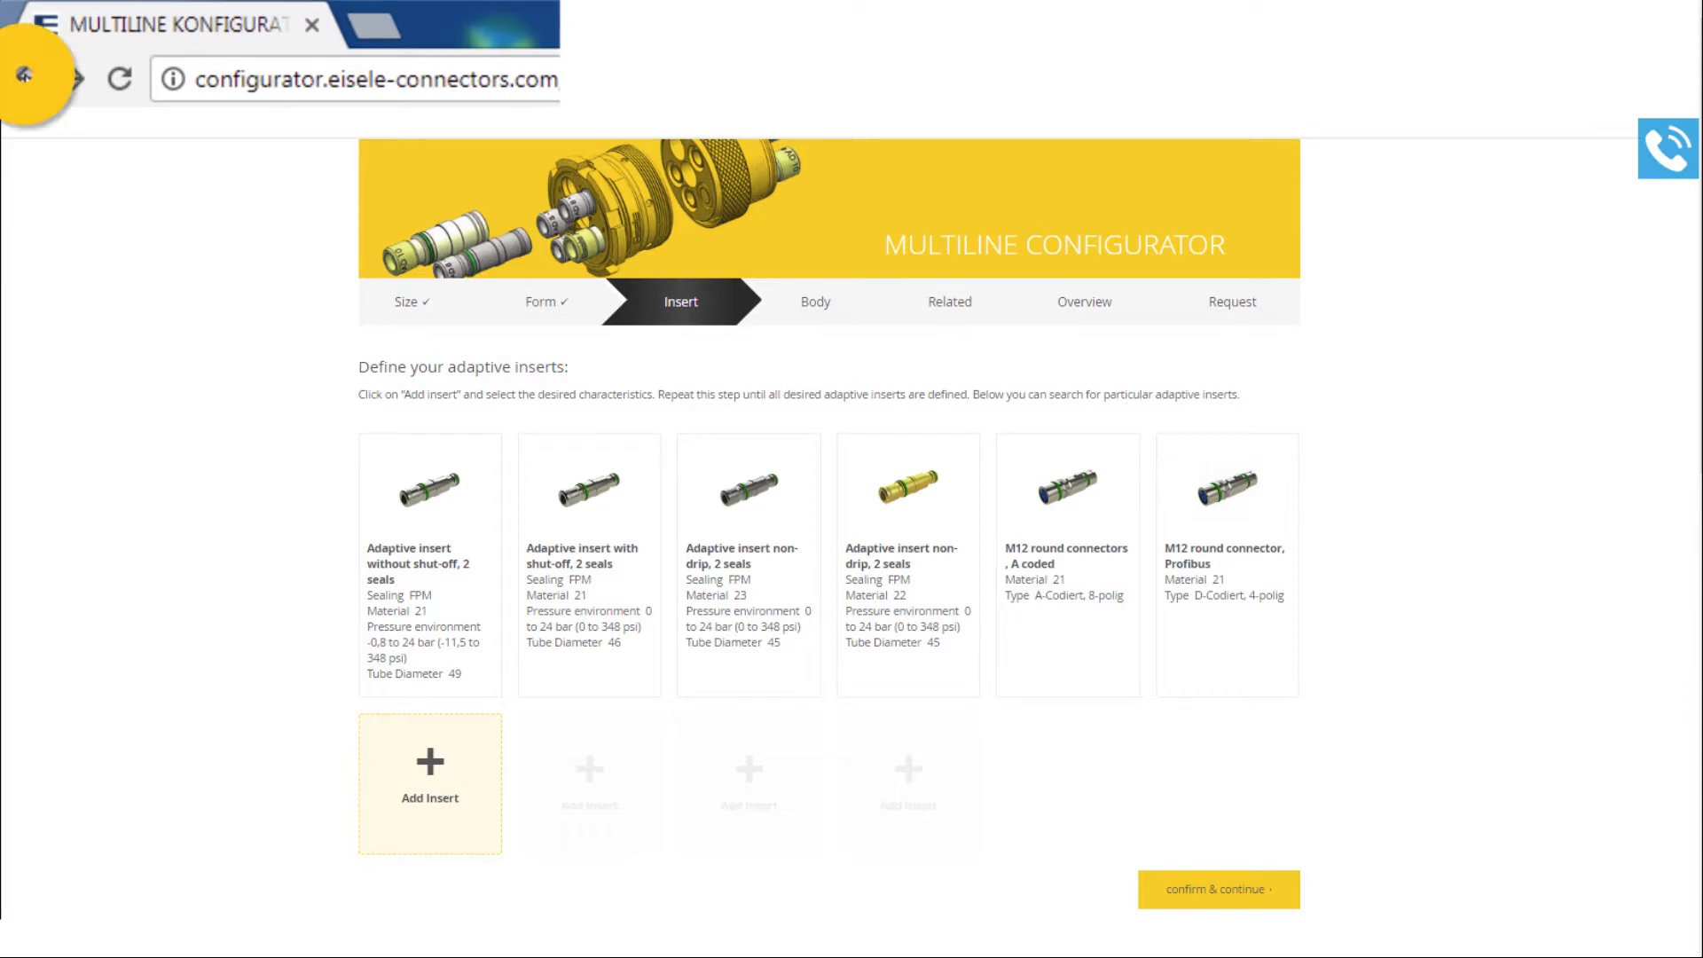
click(28, 81)
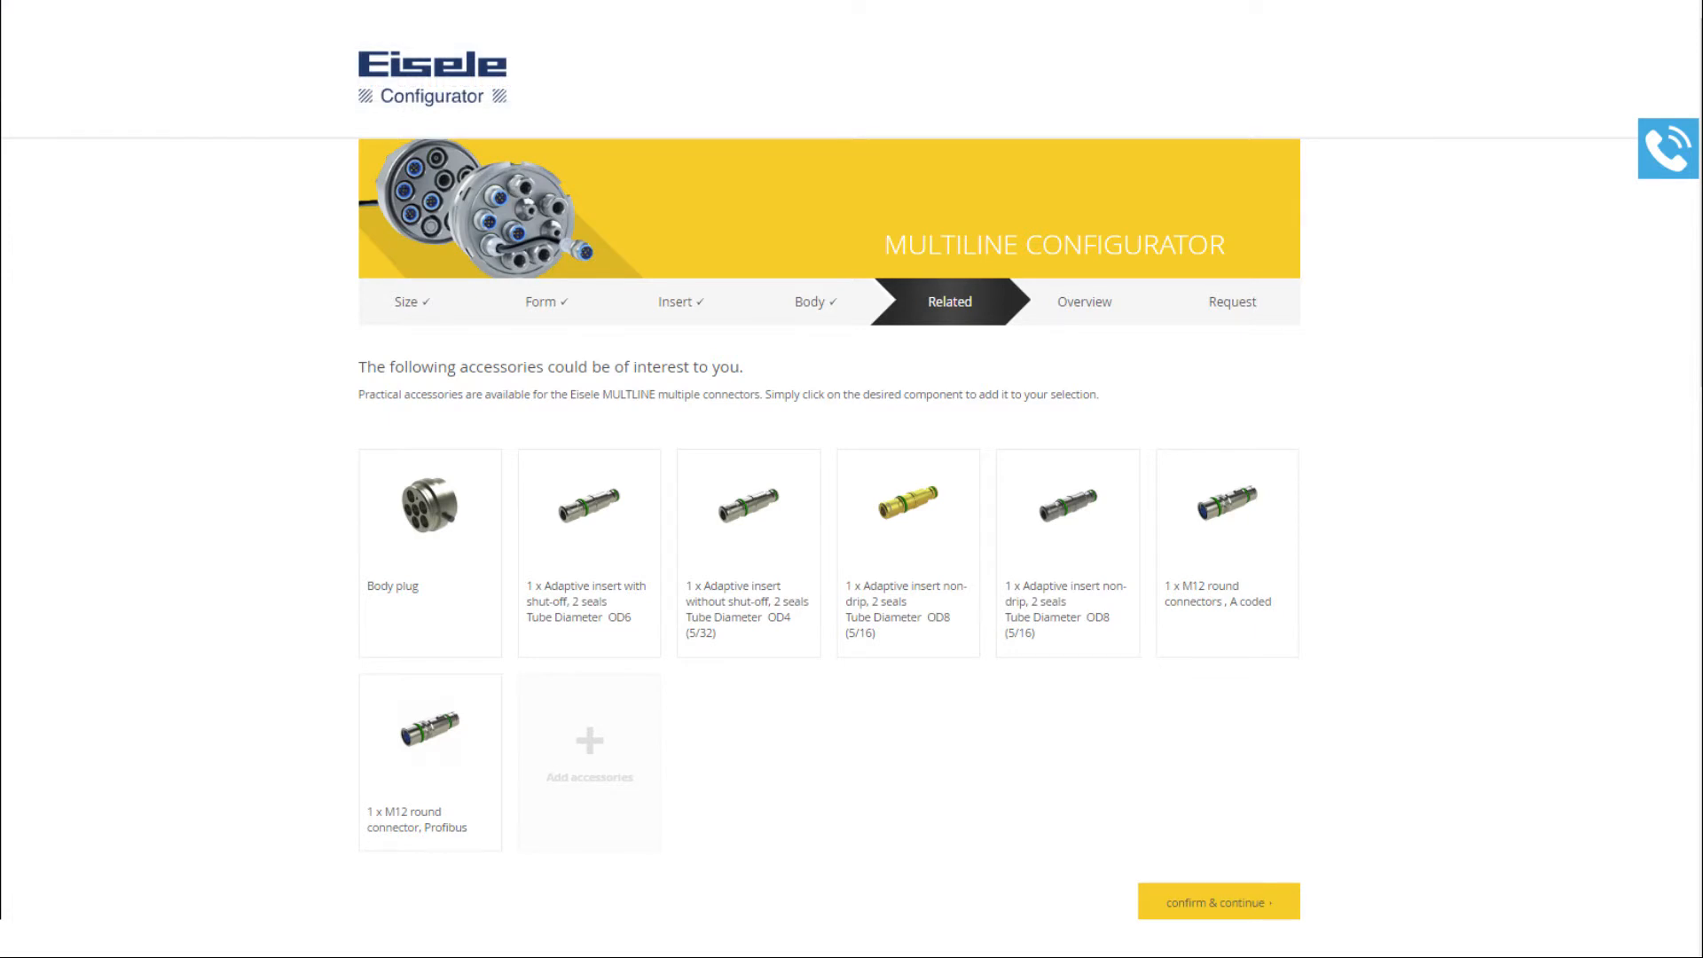
- Skip accessories and review the overview, leaving the connector amount at 1
click(1211, 901)
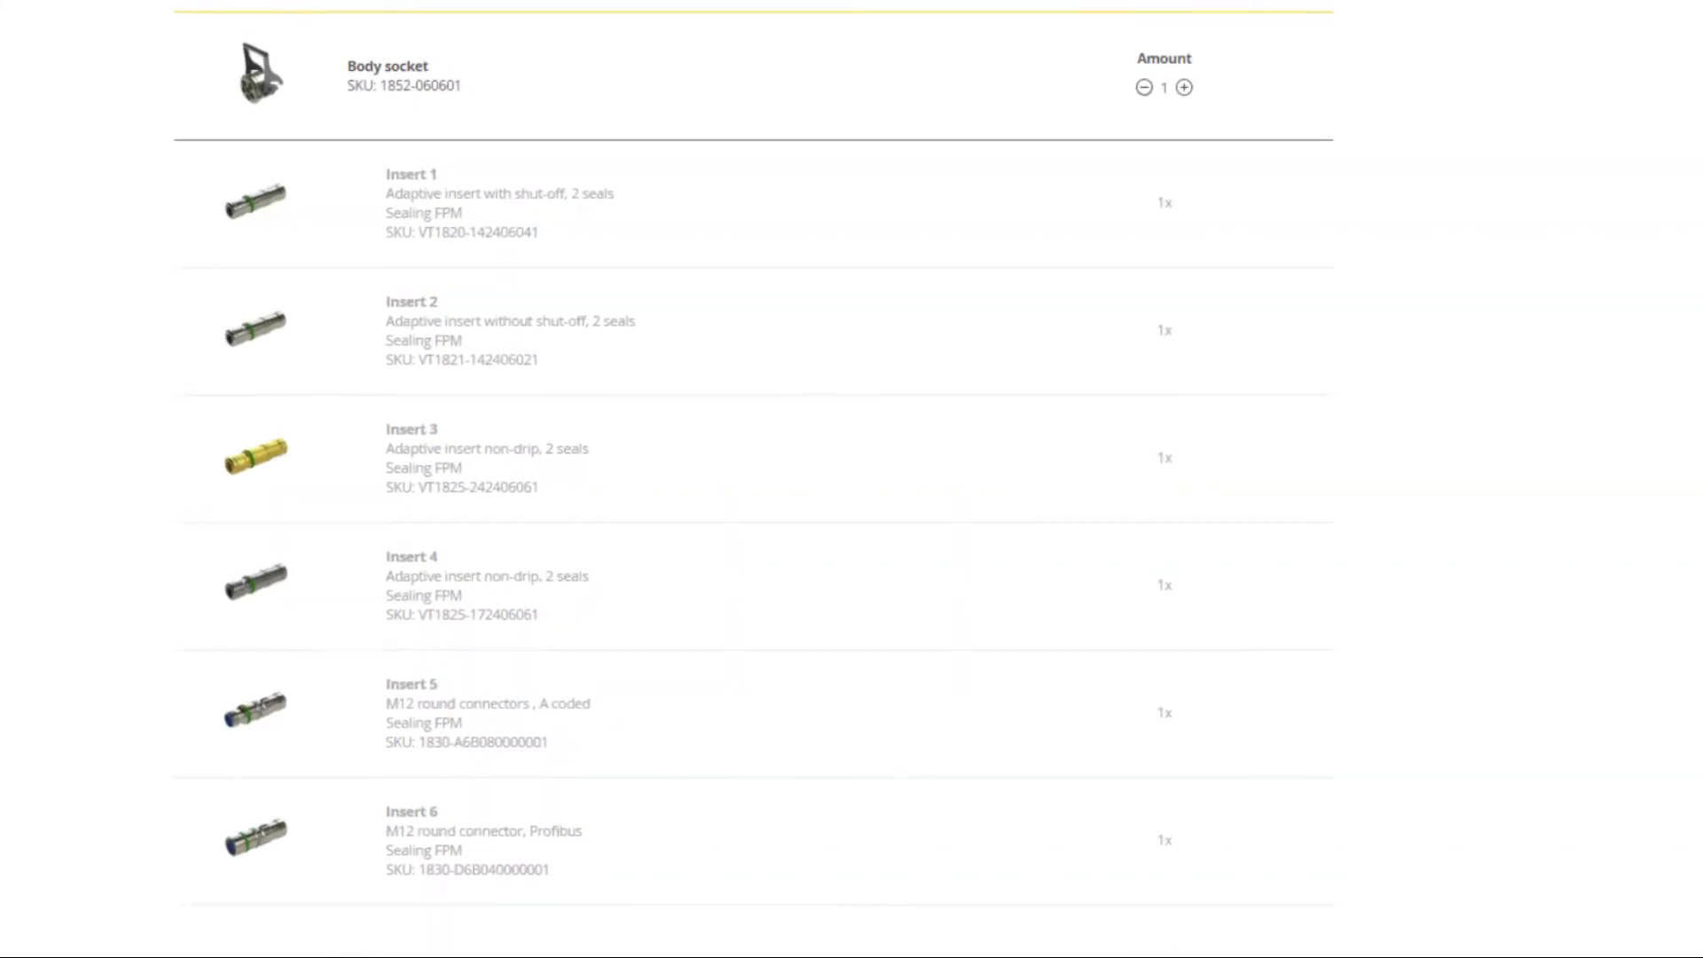
click(1188, 89)
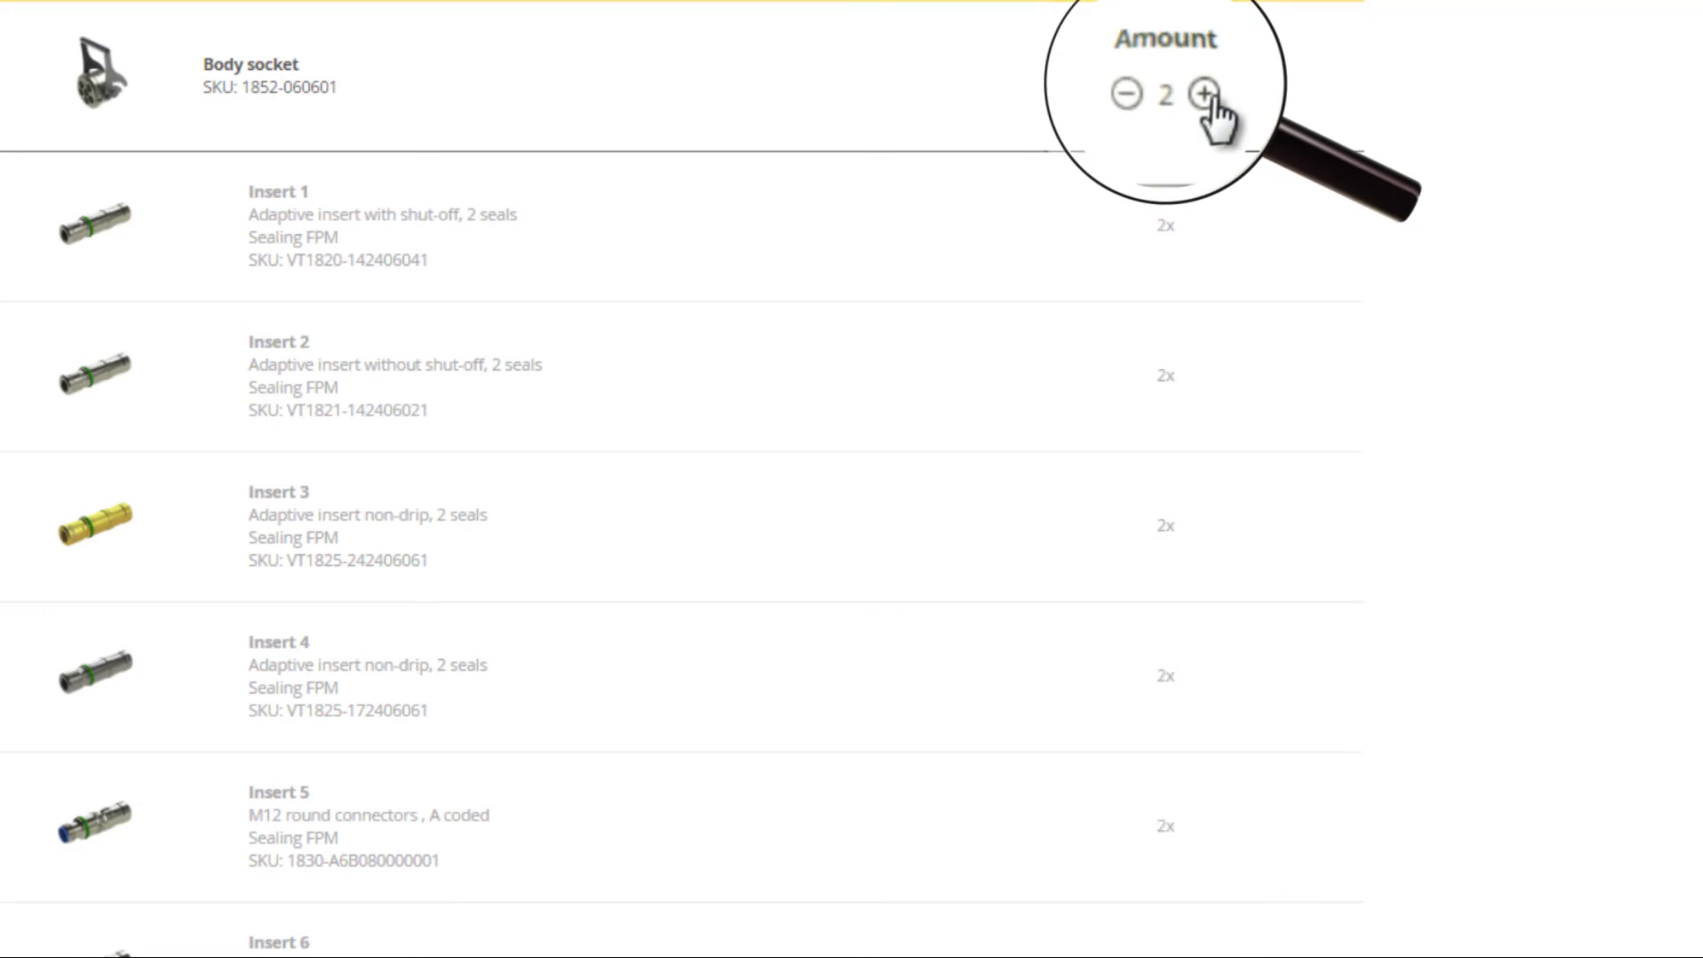
click(1204, 93)
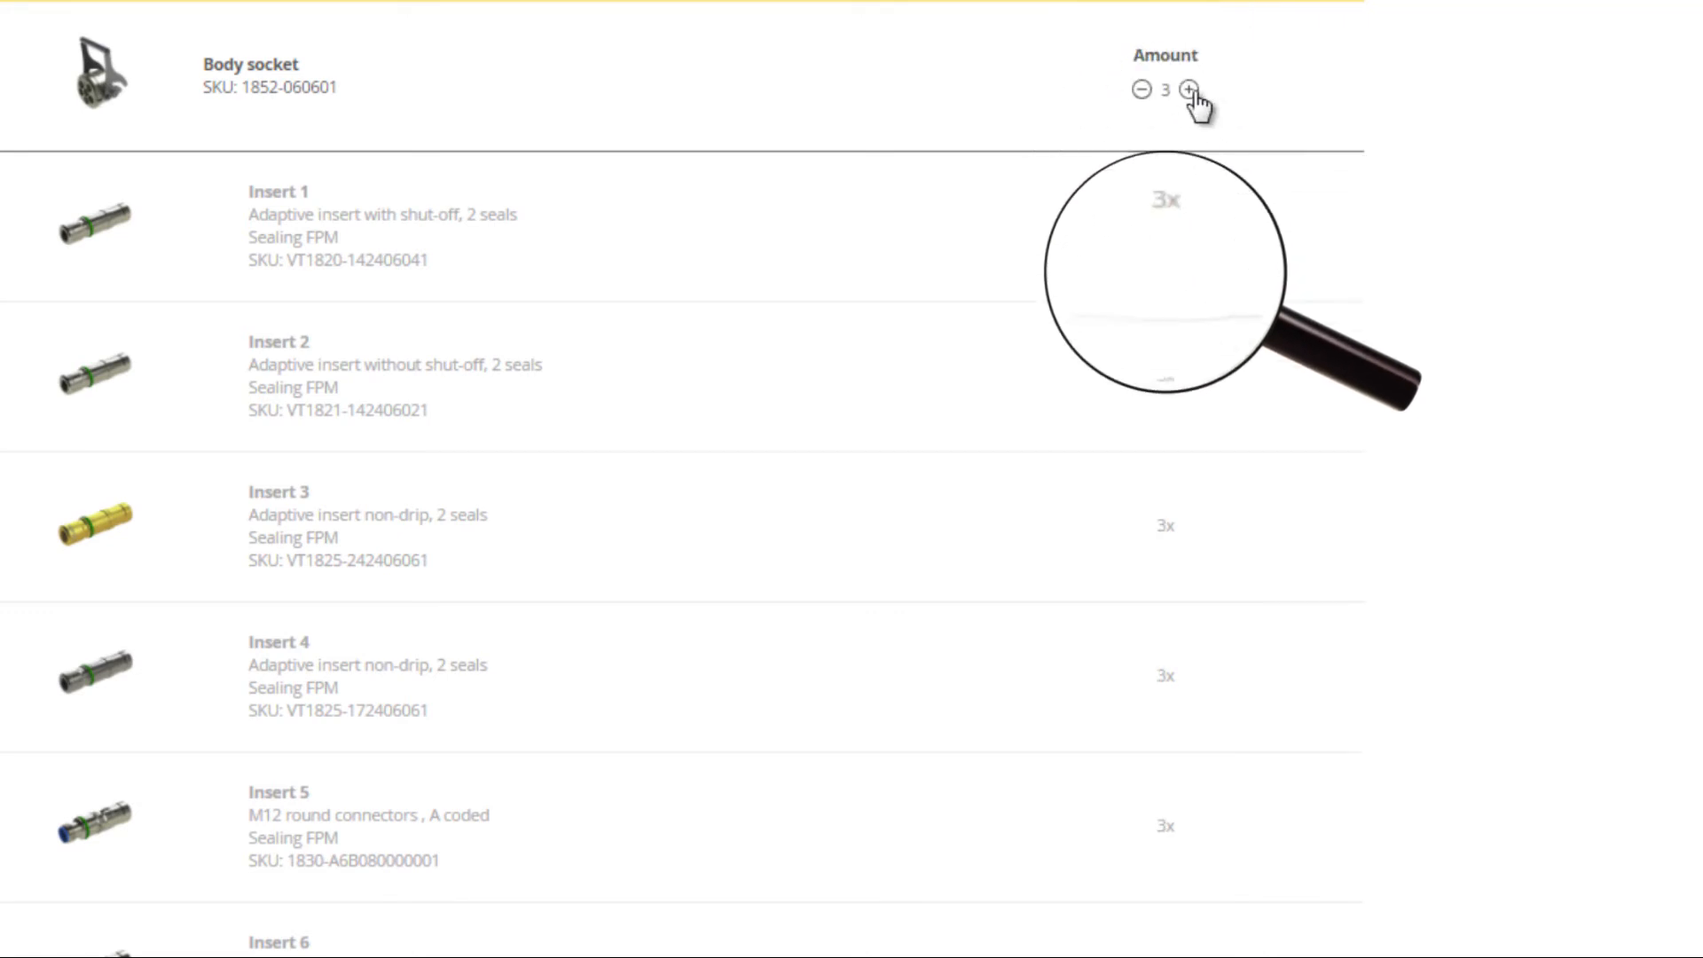
click(1142, 90)
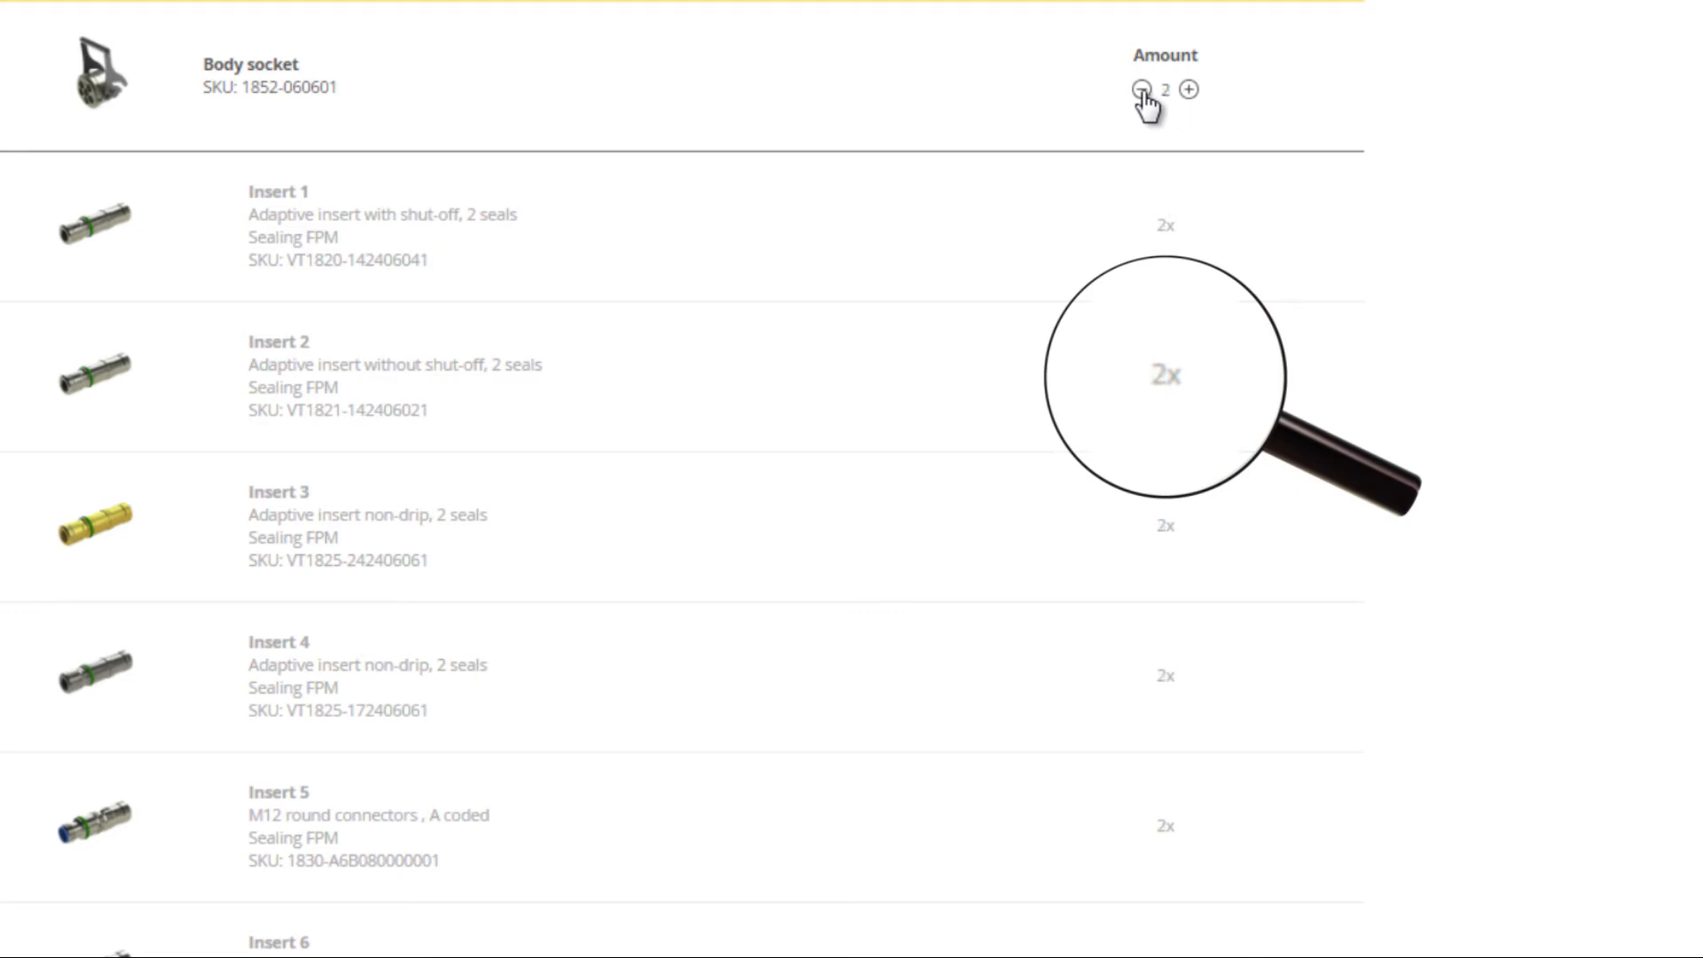
click(1142, 90)
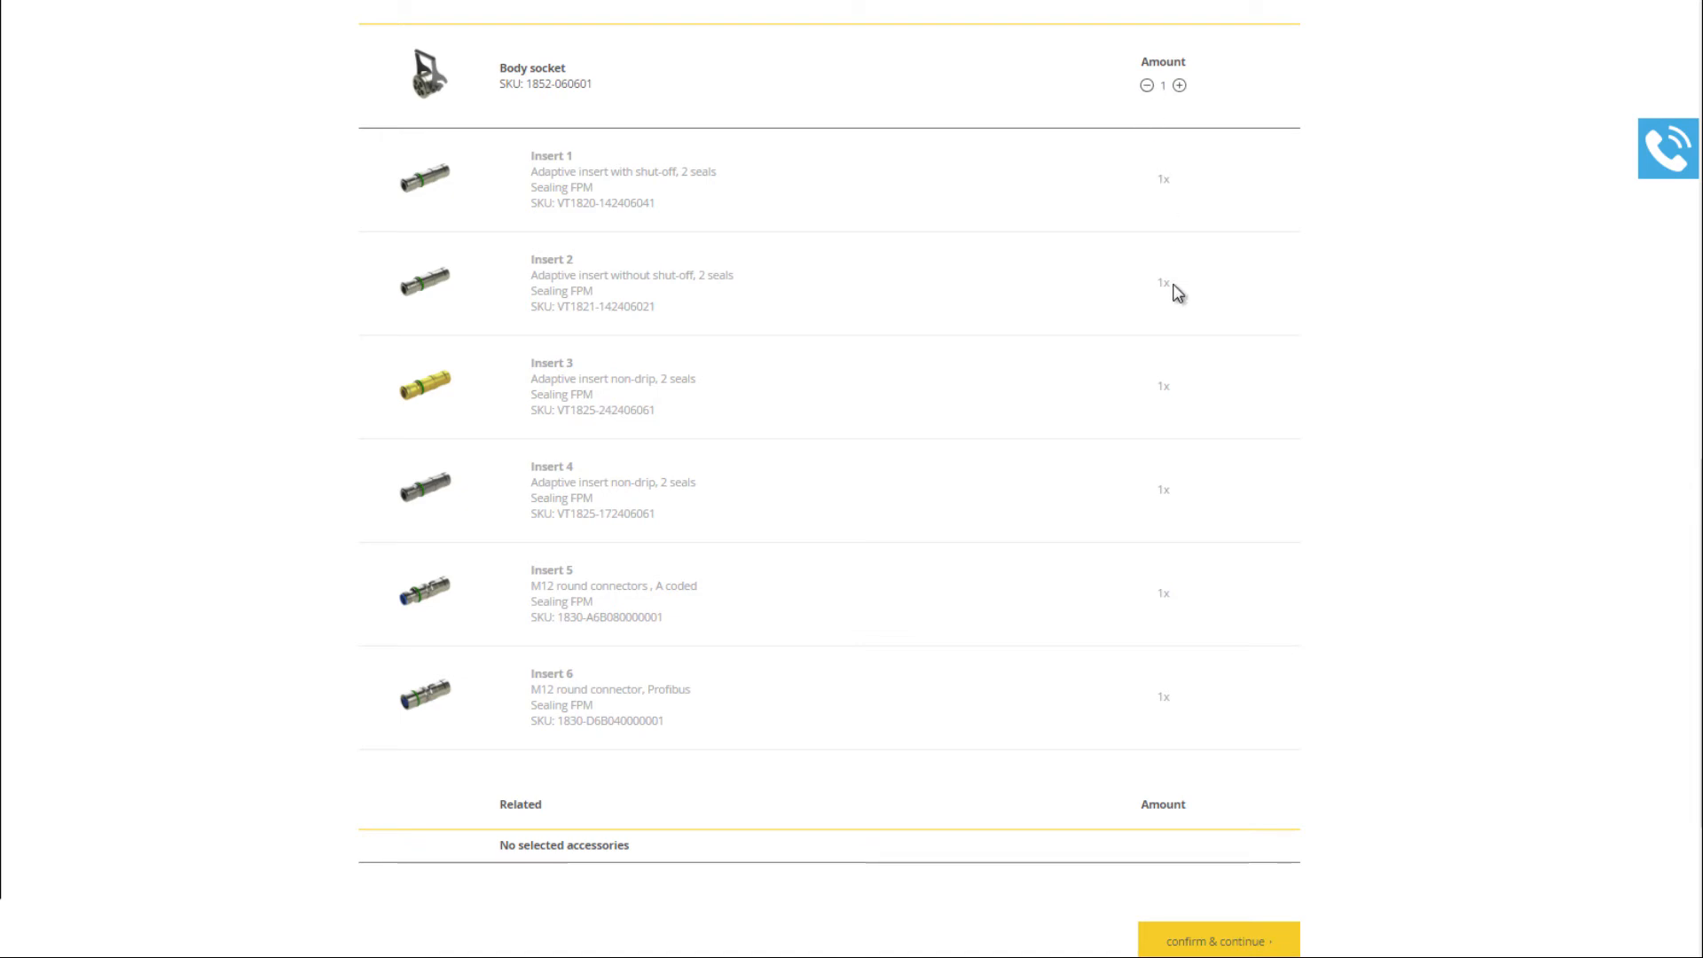
- Confirm the overview and log in with the account e-mail and password
click(1185, 942)
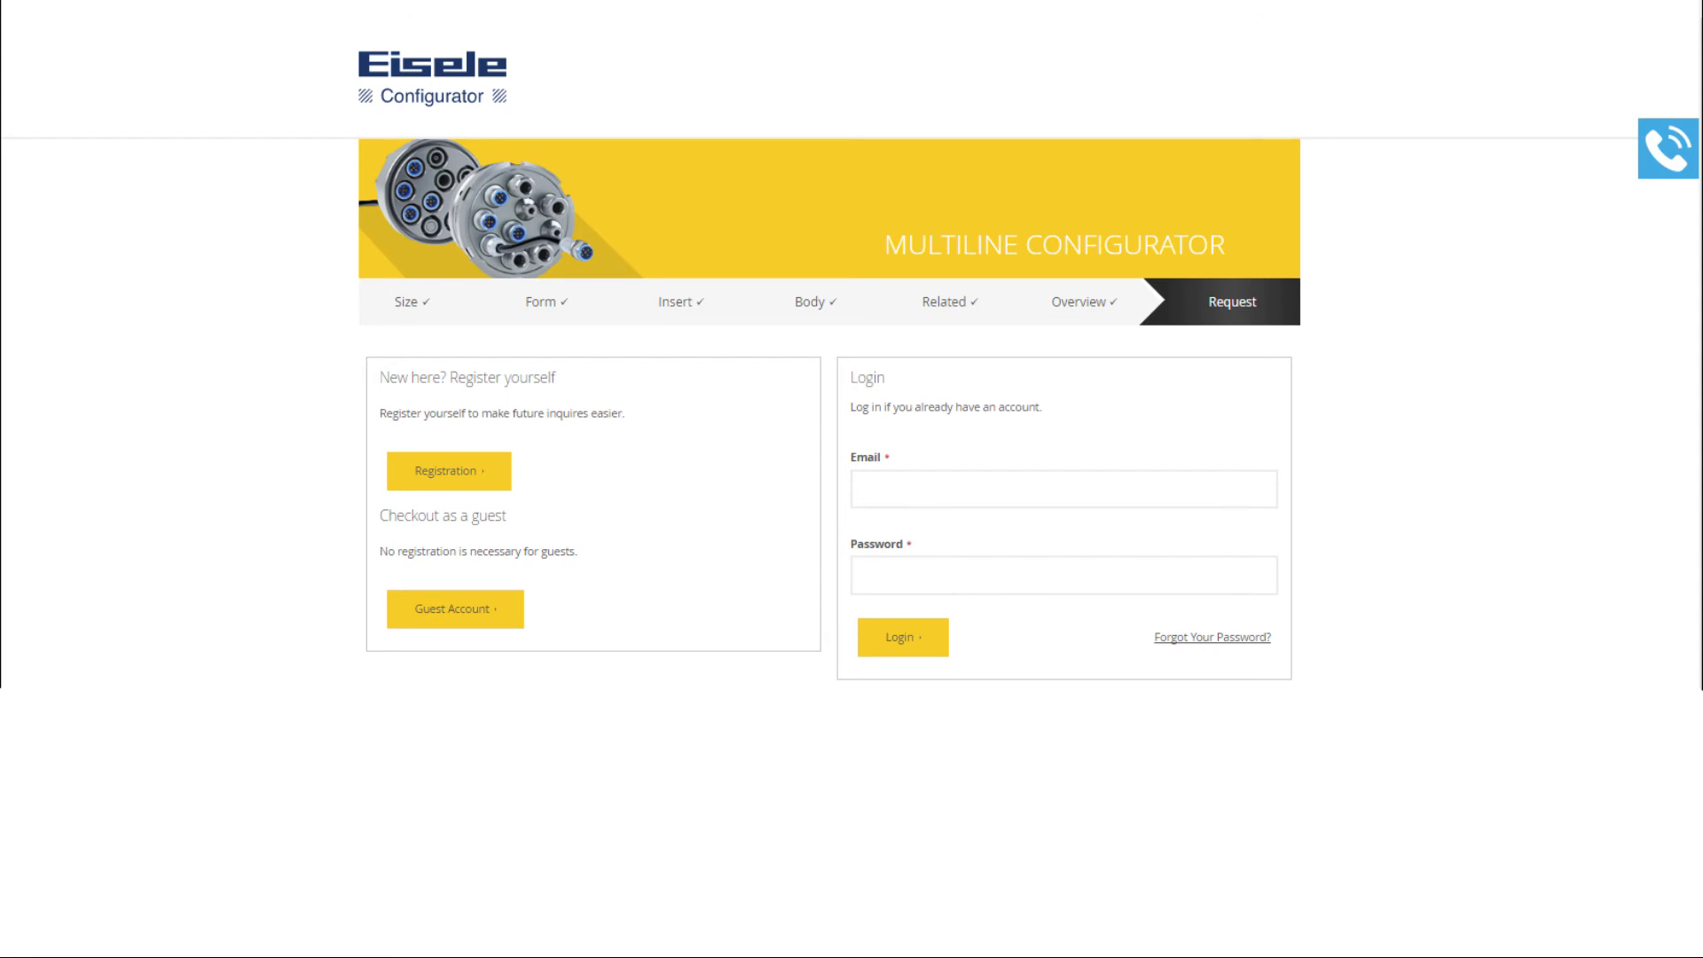
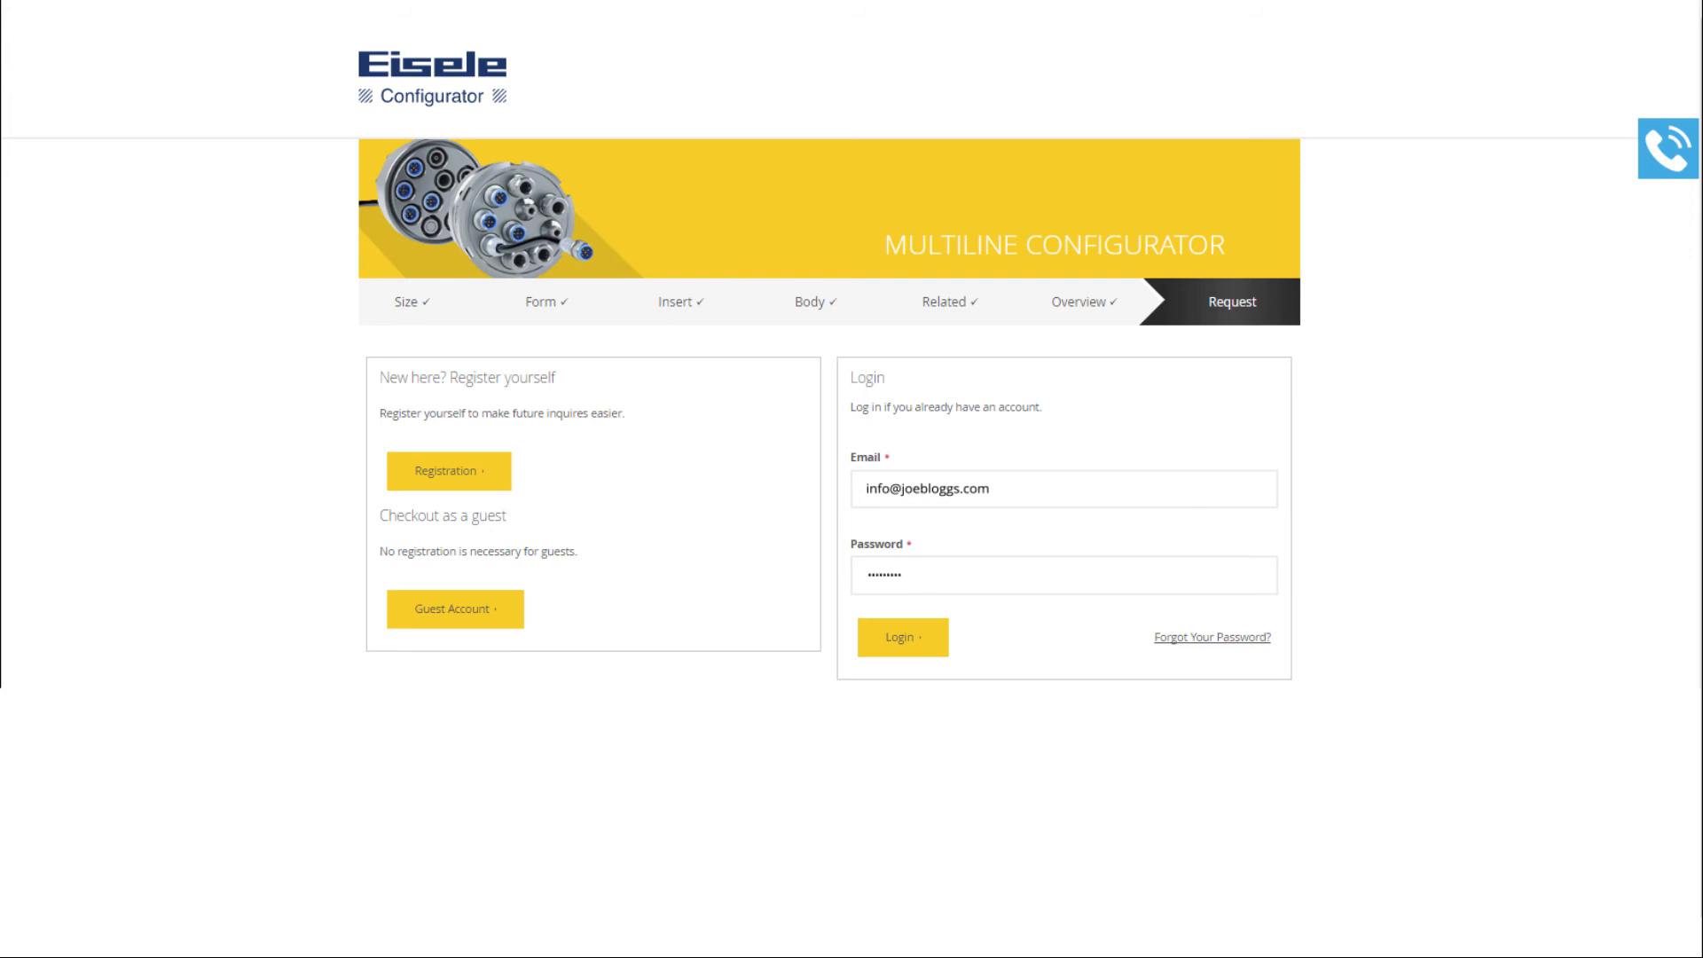
click(909, 641)
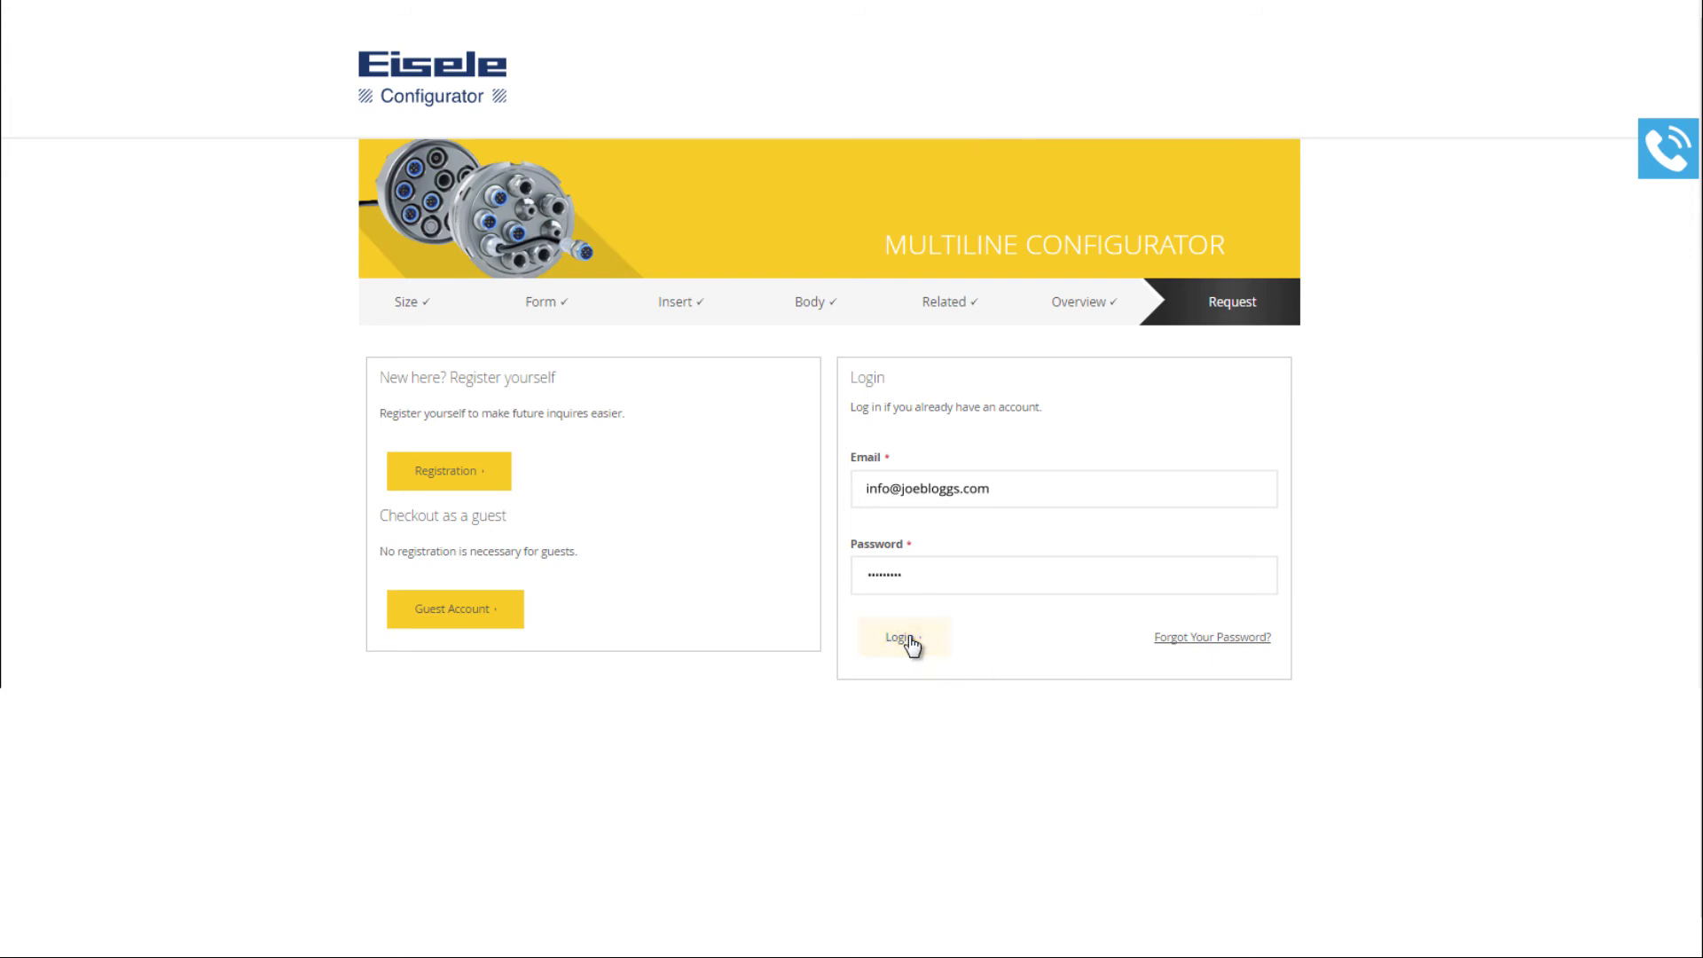